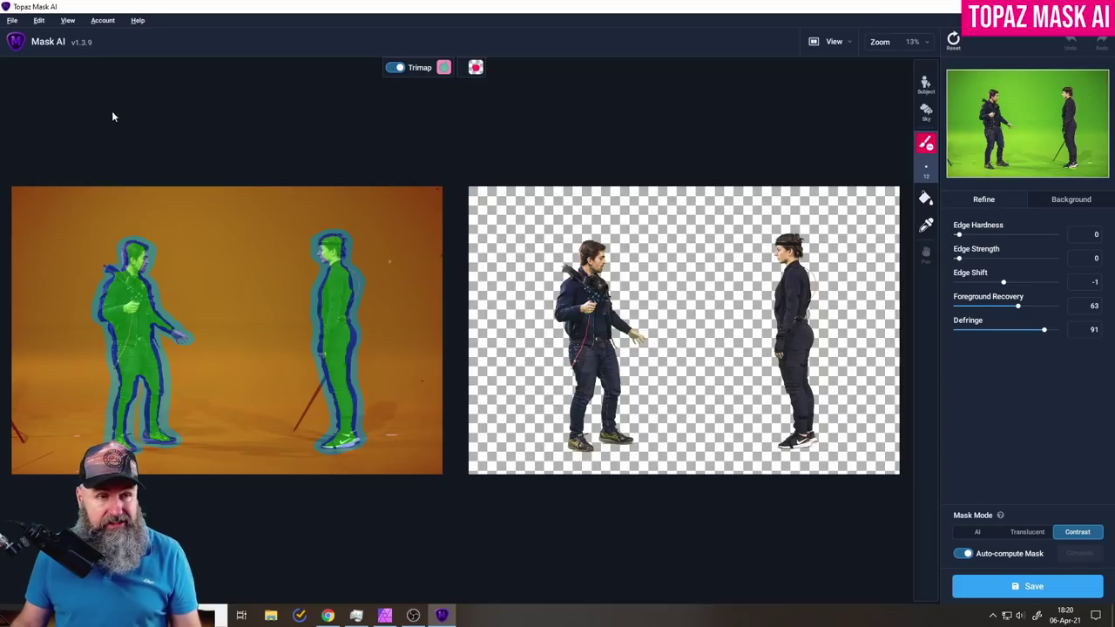
Start opening a fresh image from File > Open Image, discarding the unsaved mask.
click(13, 21)
click(19, 38)
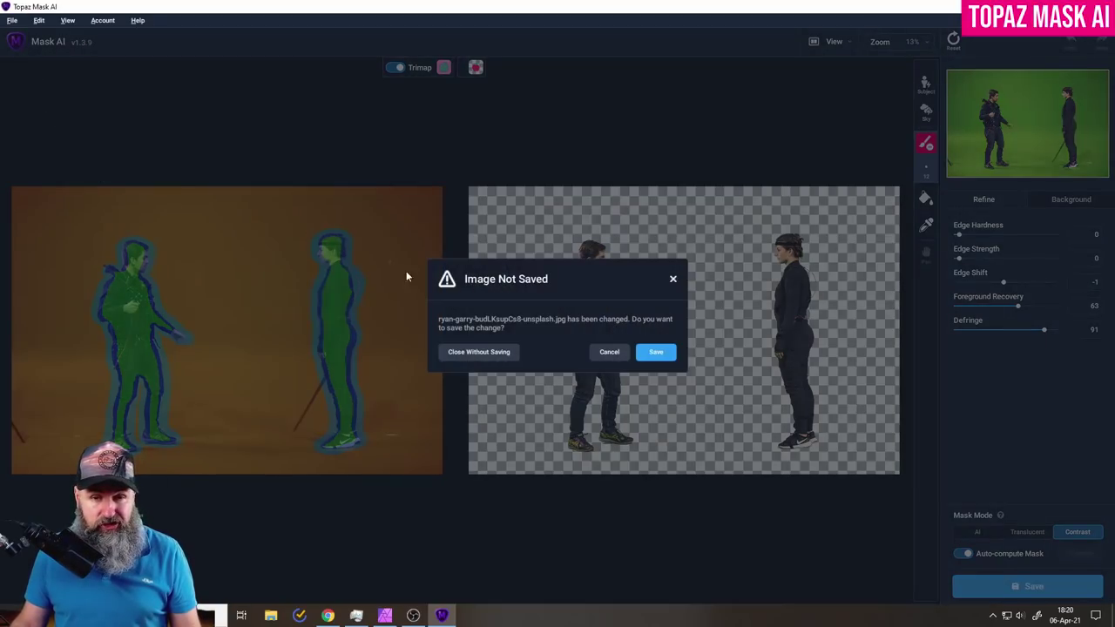
click(478, 351)
click(109, 122)
double_click(109, 122)
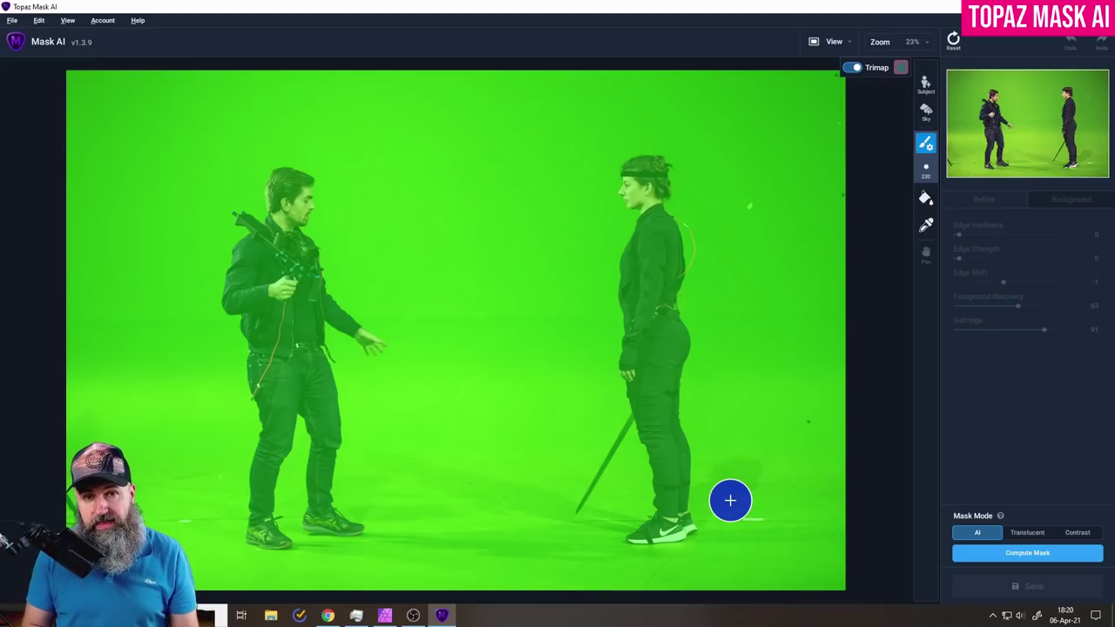
click(925, 146)
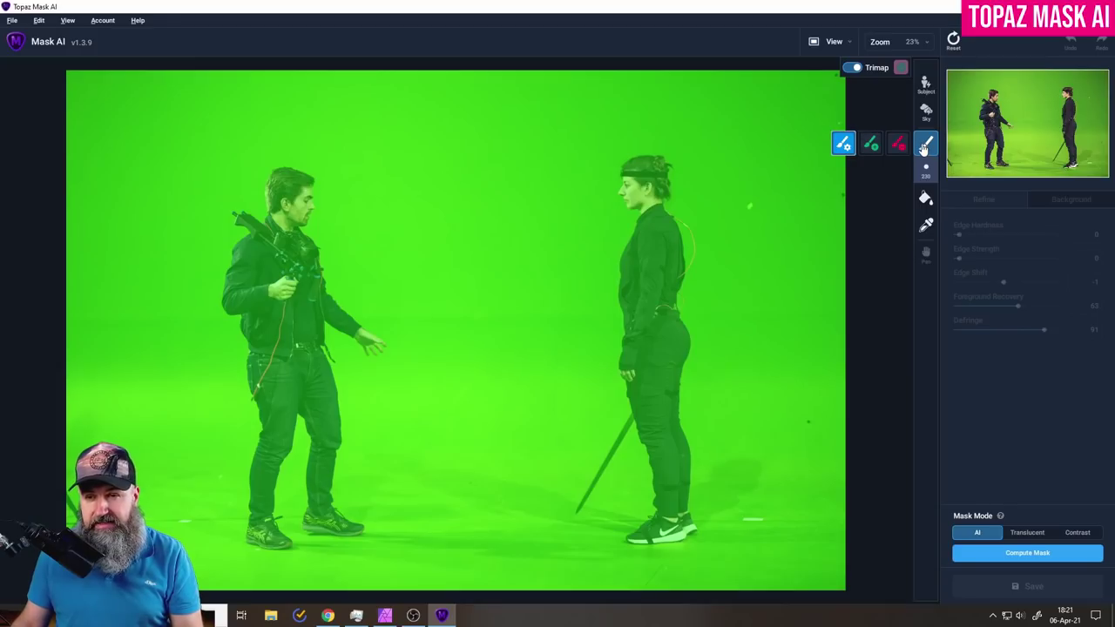
click(925, 144)
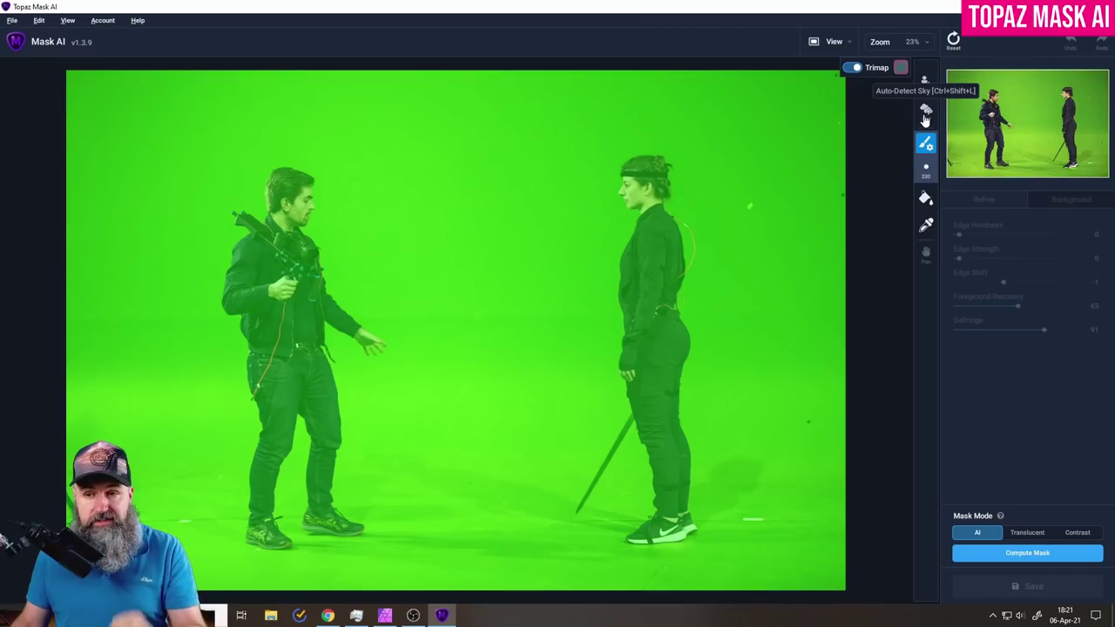
Auto-detect both people to build a trimap with edge, keep and cut areas.
click(925, 85)
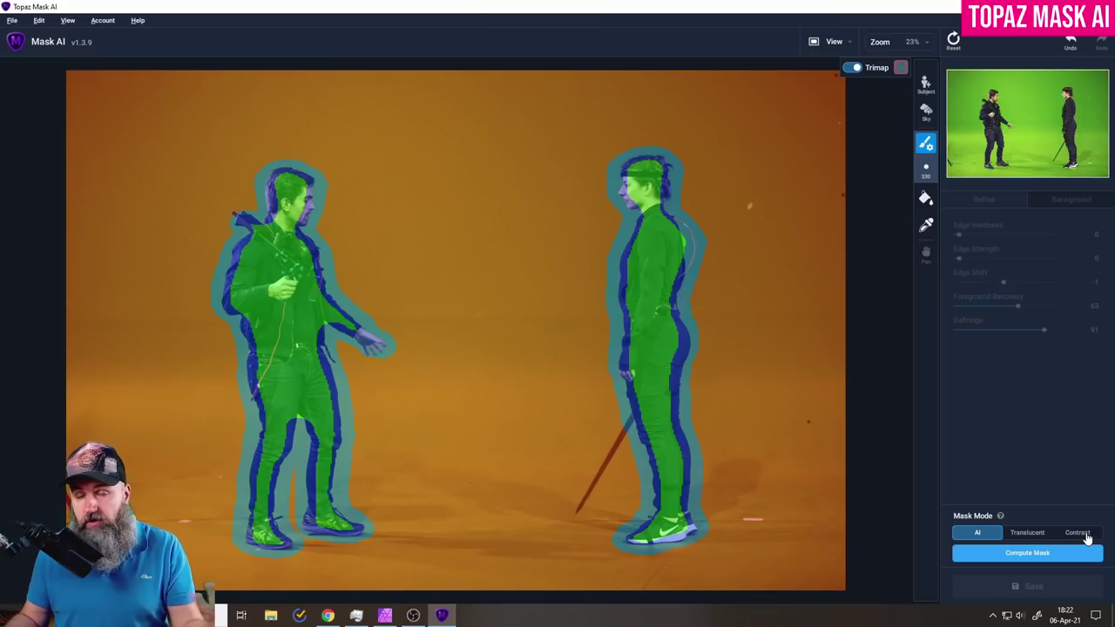
Compute the mask in Contrast mode, cutting both people out onto transparency.
click(1081, 533)
click(1037, 557)
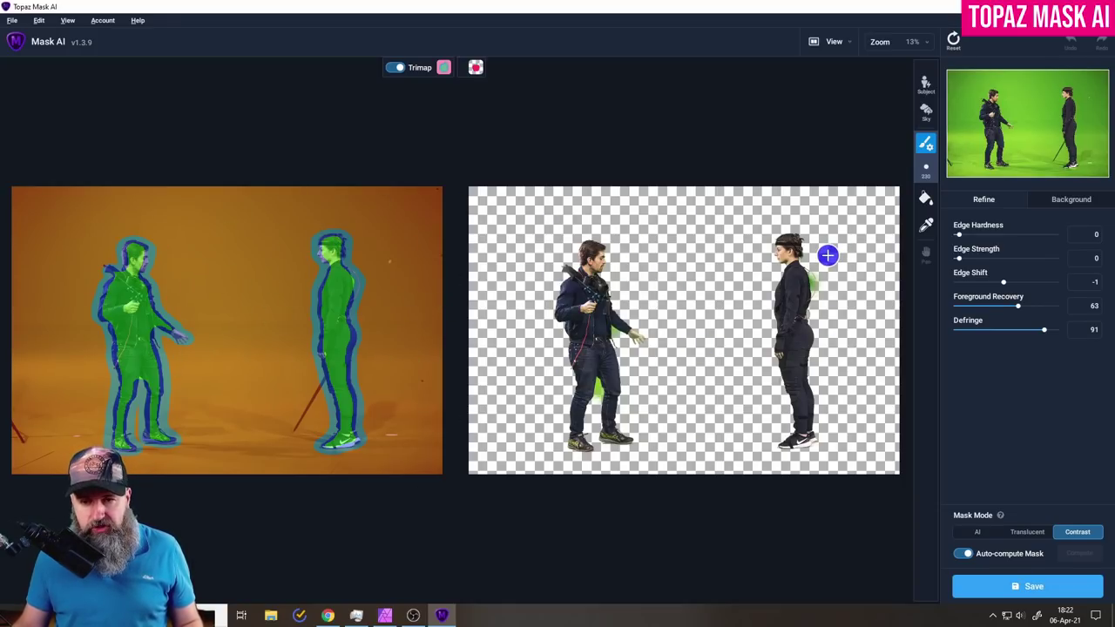
click(836, 47)
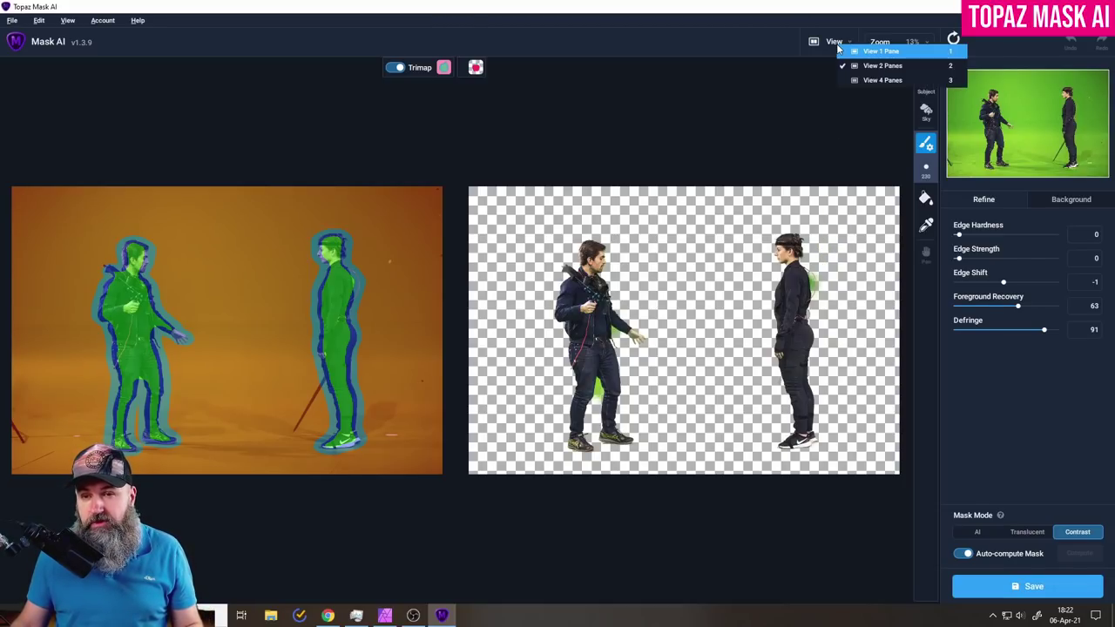
Switch to four panes, shrink the brush, and paint an edge band down the woman's back.
click(888, 81)
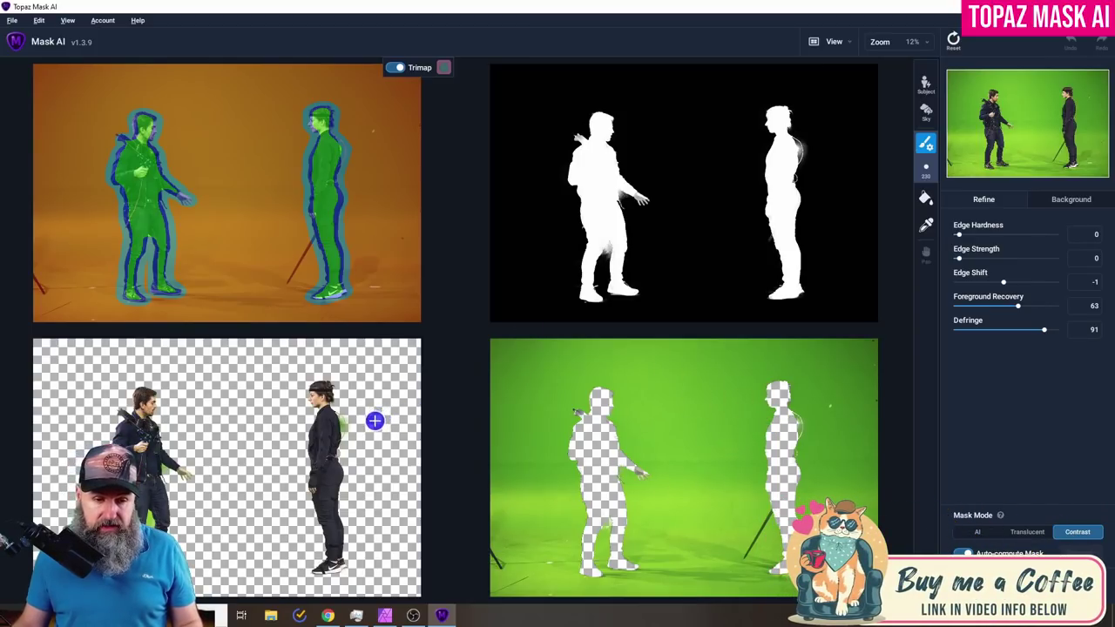
scroll(331, 427, up, 3)
scroll(335, 427, up, 4)
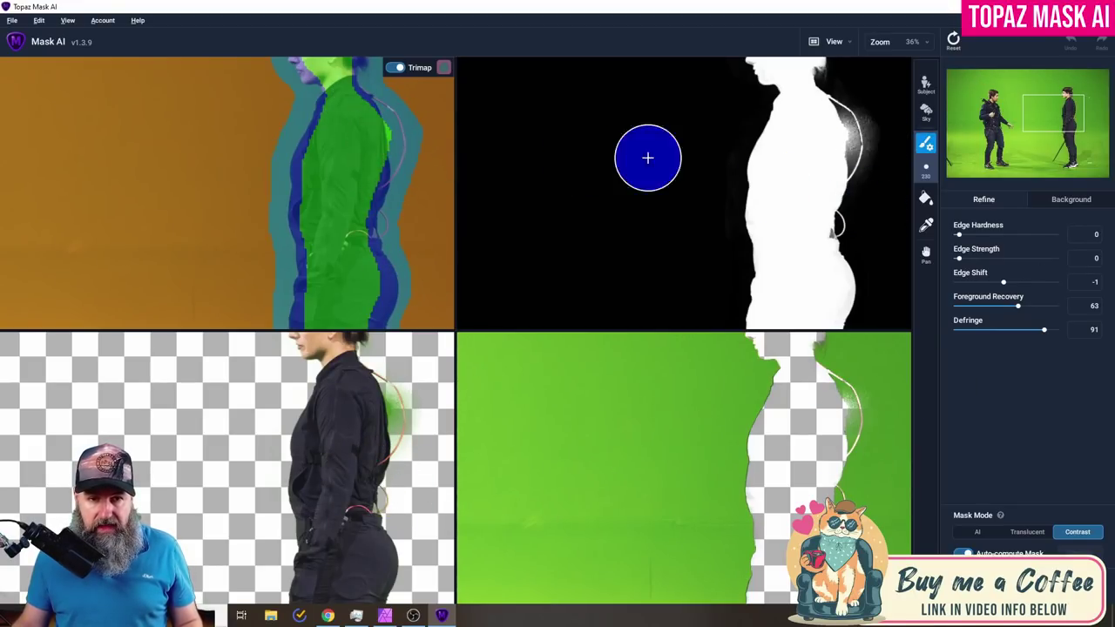
click(926, 169)
click(831, 180)
drag(379, 118, 385, 146)
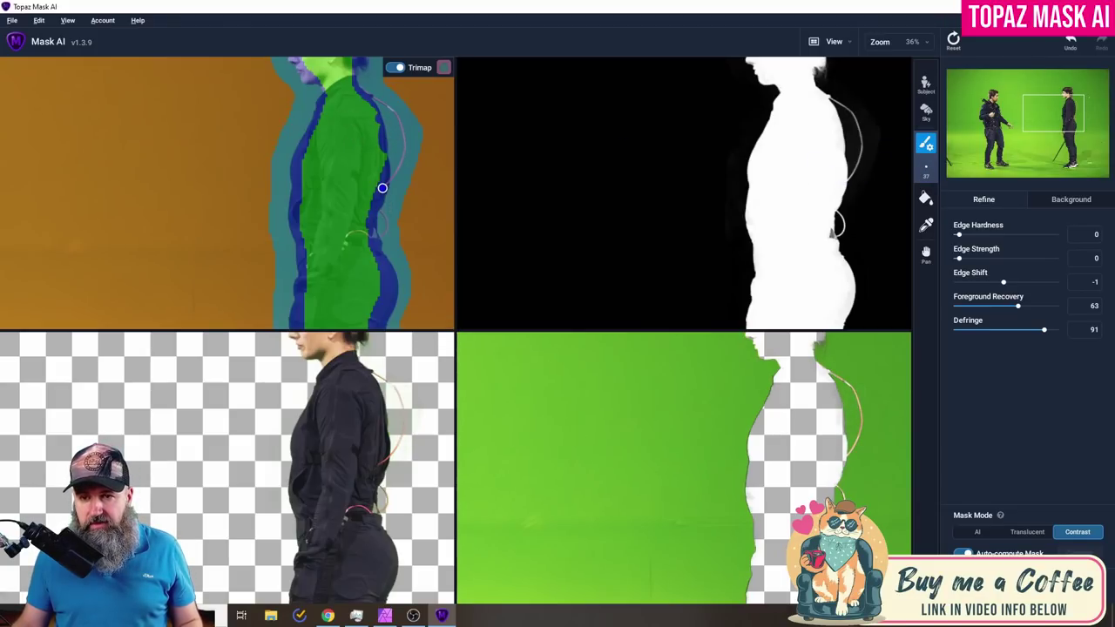
Move the view to the man's legs and mark the gap between them as edge.
scroll(308, 257, down, 3)
key(space)
drag(218, 261, 345, 304)
scroll(346, 304, up, 2)
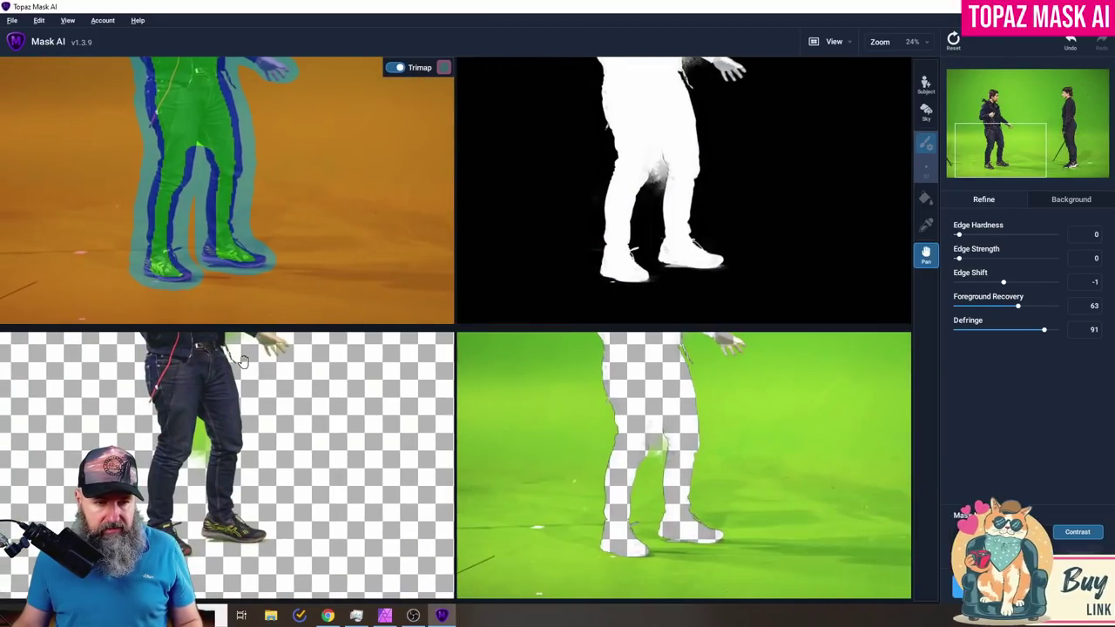
scroll(272, 430, up, 3)
scroll(272, 430, up, 1)
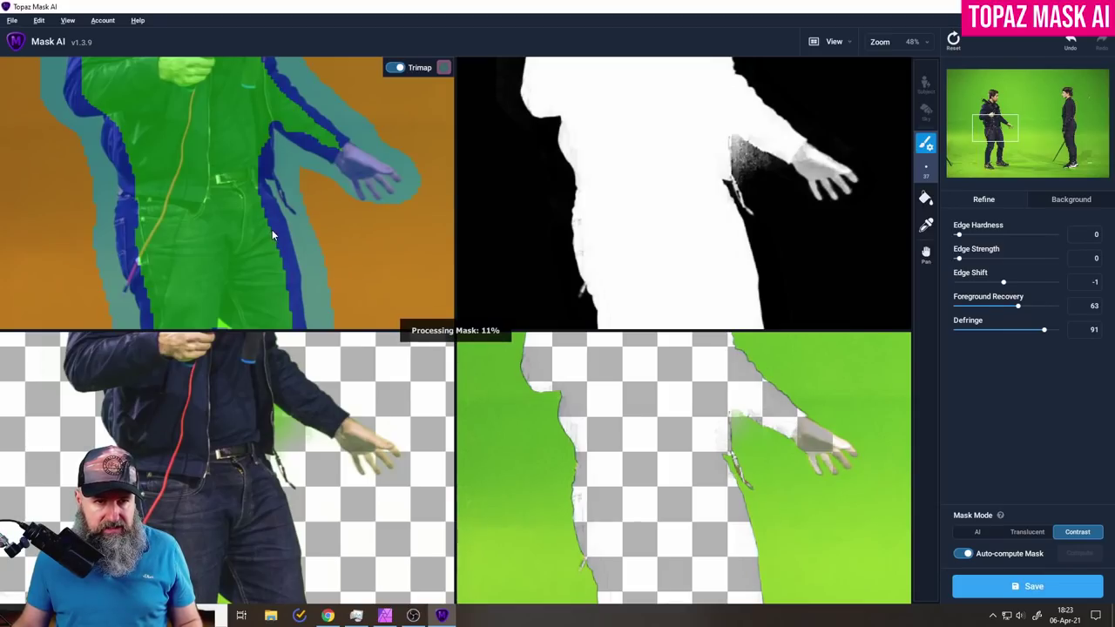
key(space)
drag(254, 511, 267, 384)
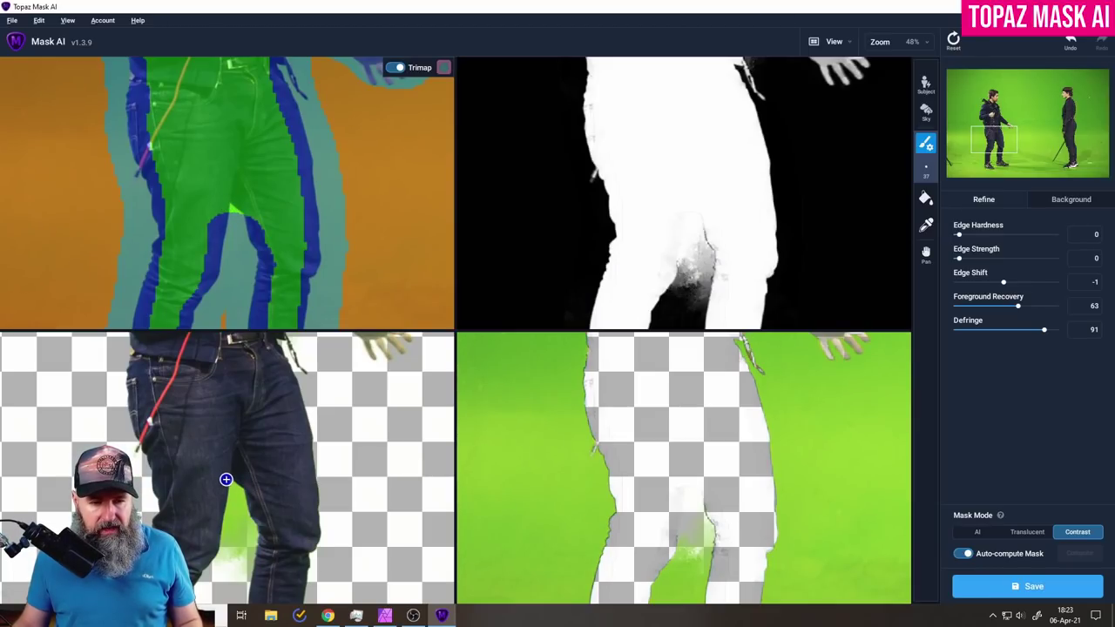
drag(224, 478, 248, 486)
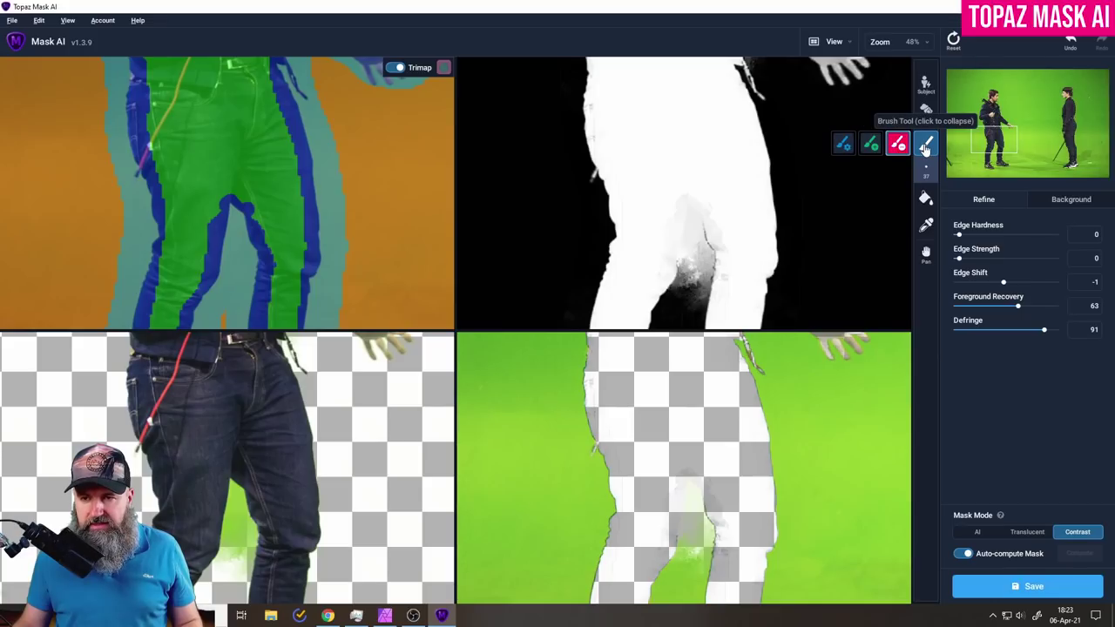
Cut the green patch between the man's legs and beside his hip, then recenter on both people.
click(899, 146)
drag(224, 564, 235, 502)
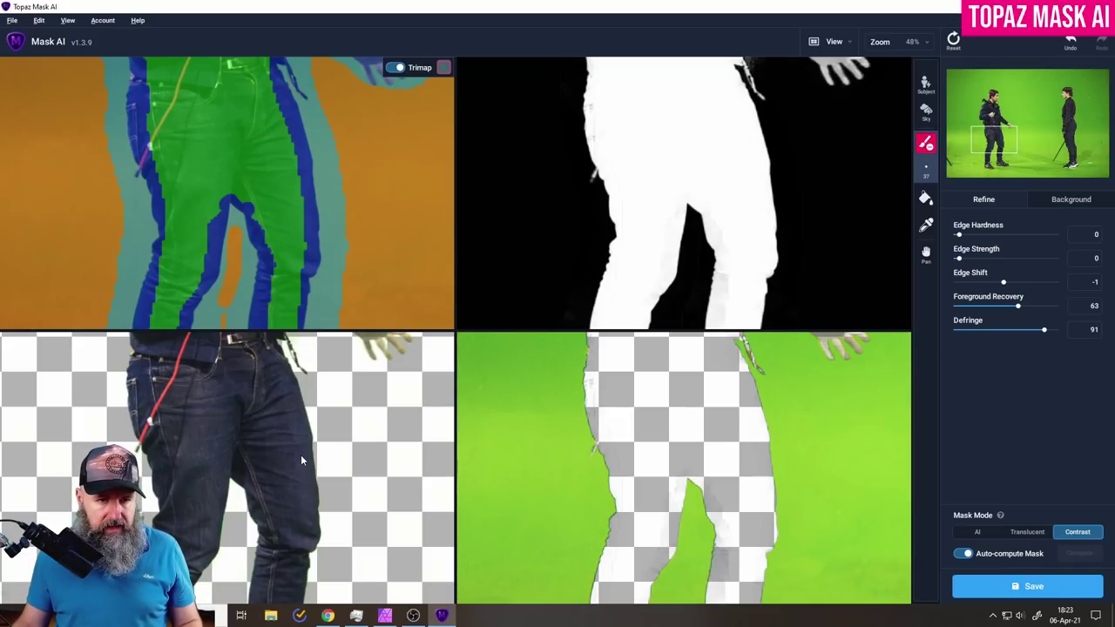
key(h)
drag(361, 419, 317, 515)
drag(312, 461, 267, 411)
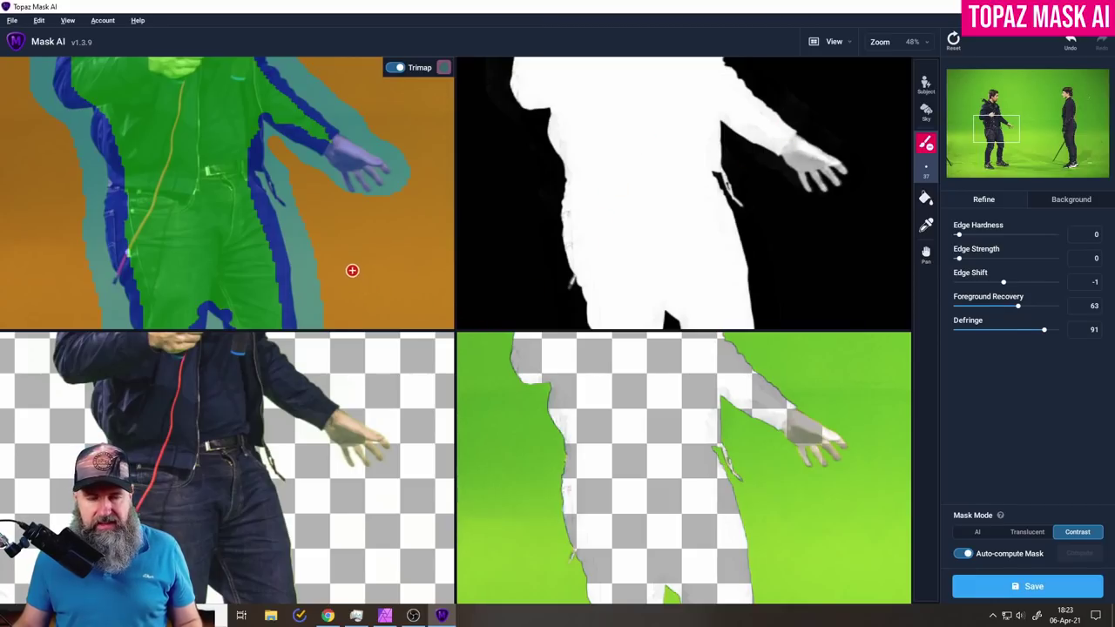
scroll(354, 264, down, 5)
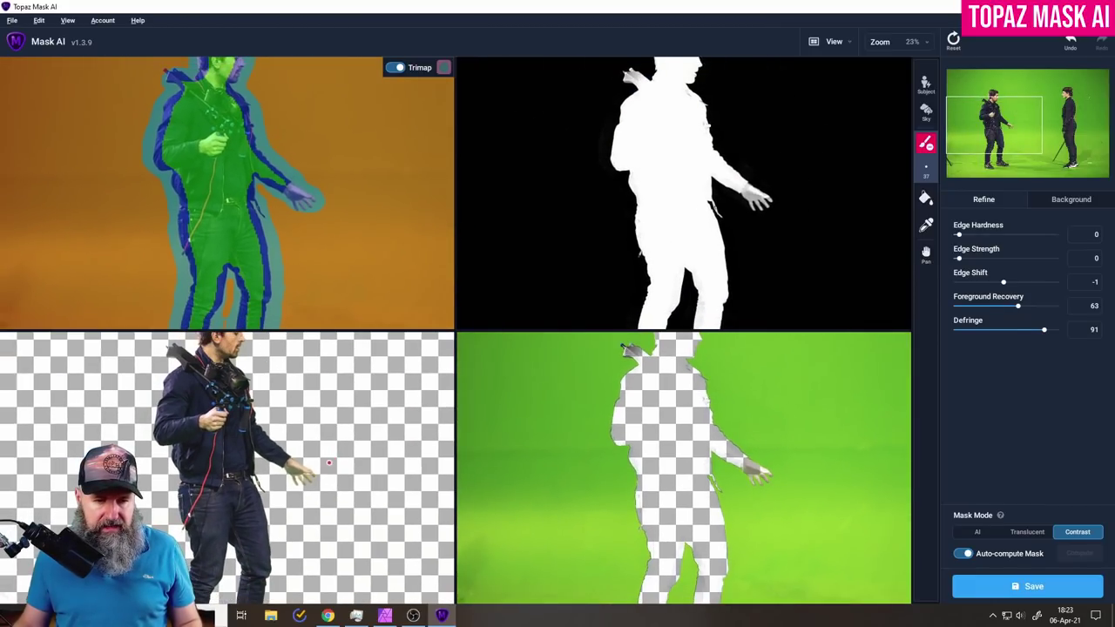
scroll(328, 462, down, 3)
scroll(302, 484, down, 1)
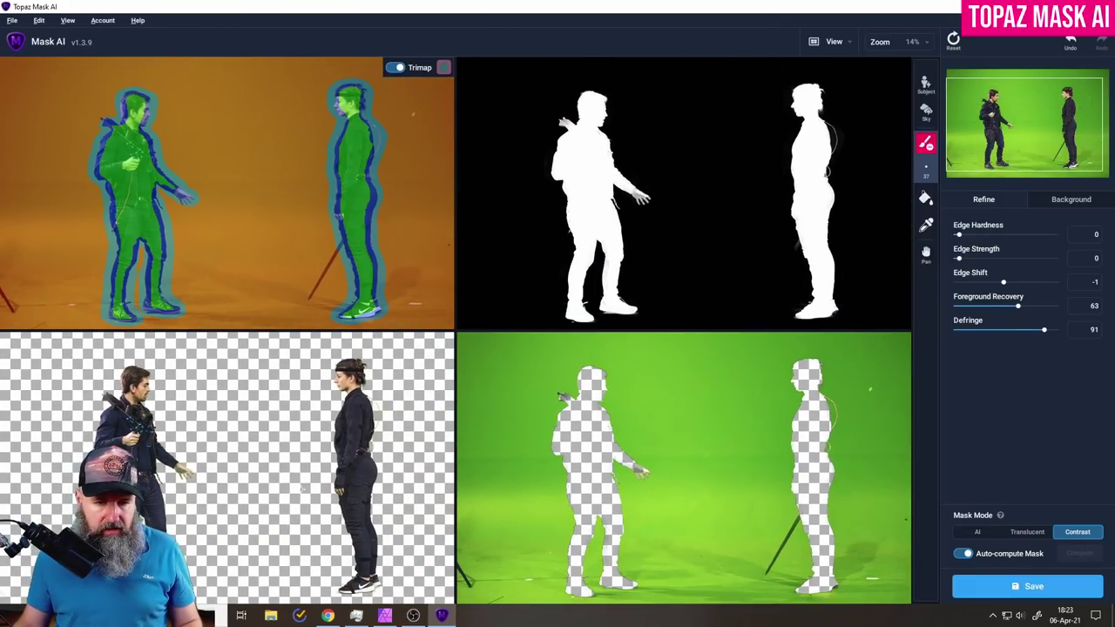
drag(281, 488, 268, 478)
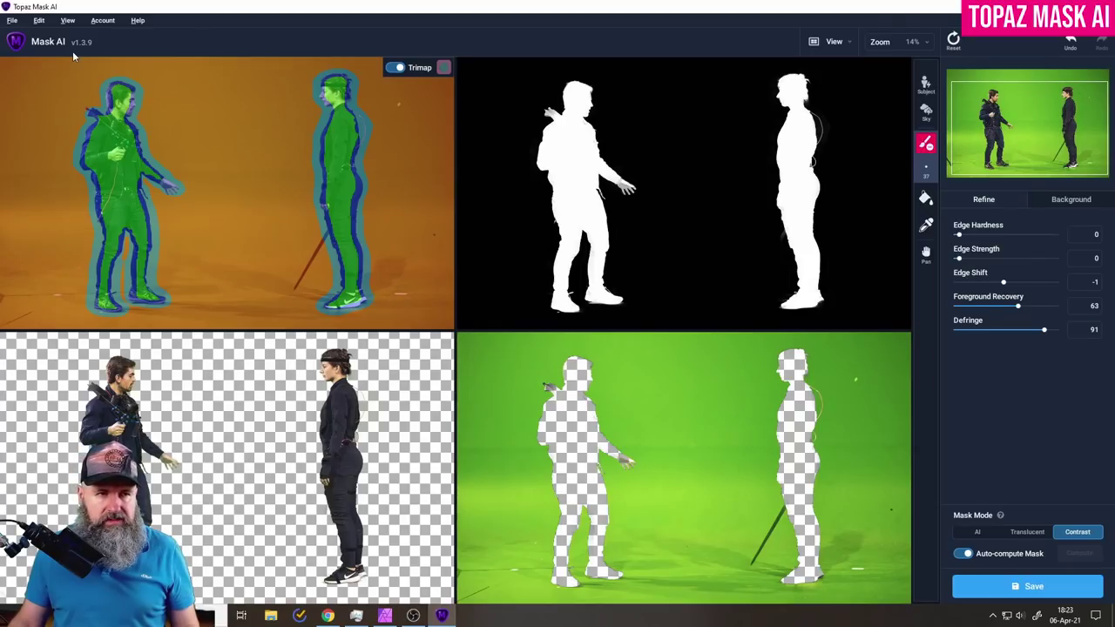
Open the grey chair photo, discarding changes to the green-screen photo.
click(14, 26)
click(16, 40)
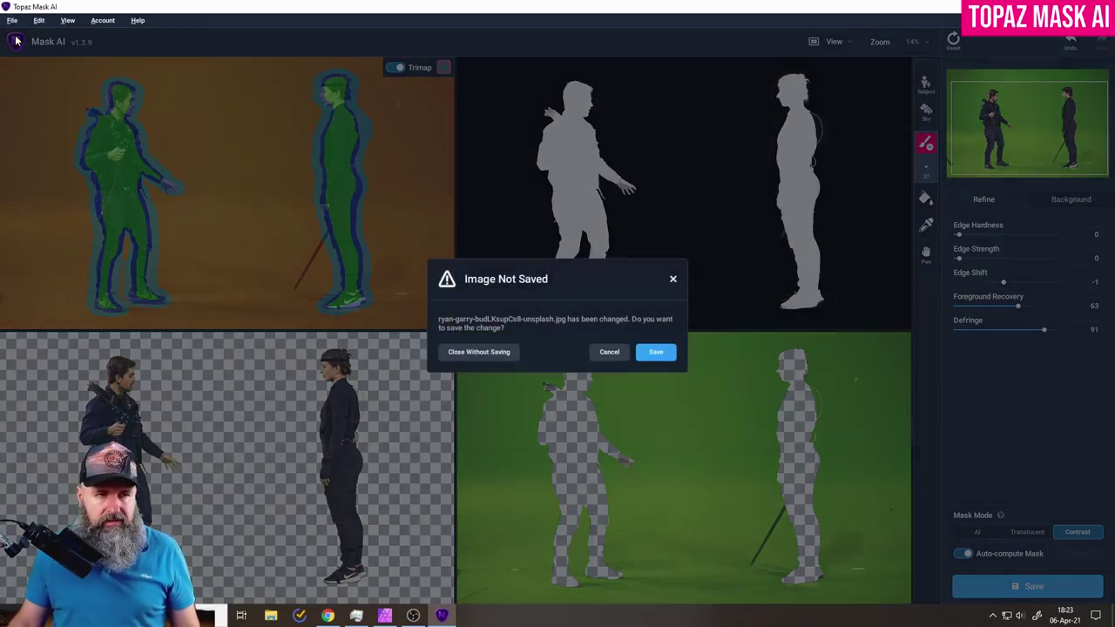
click(477, 351)
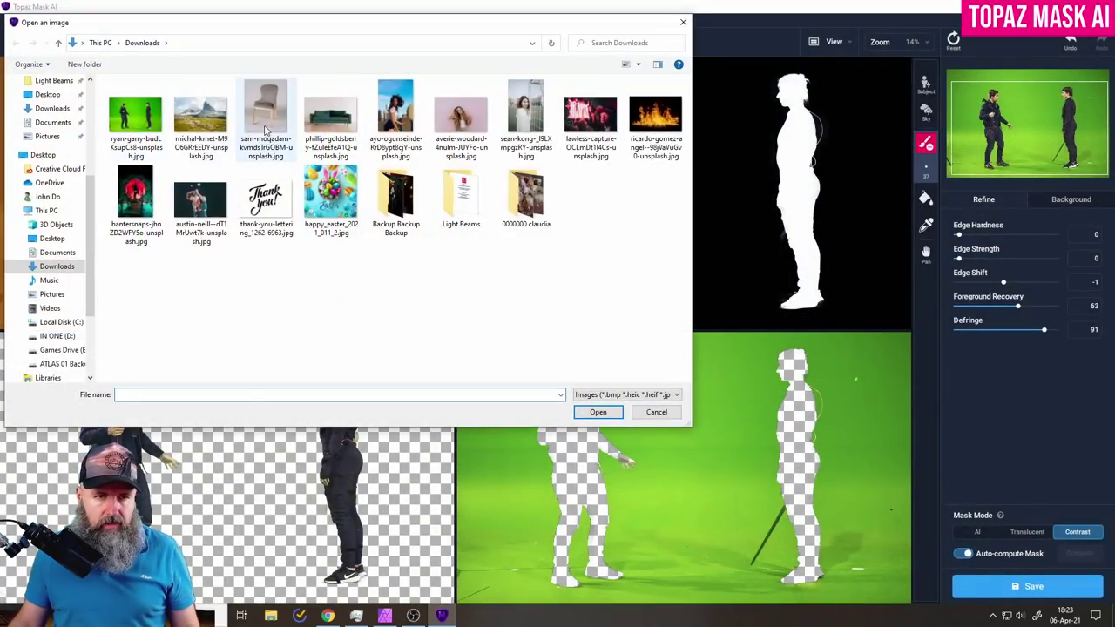
double_click(259, 119)
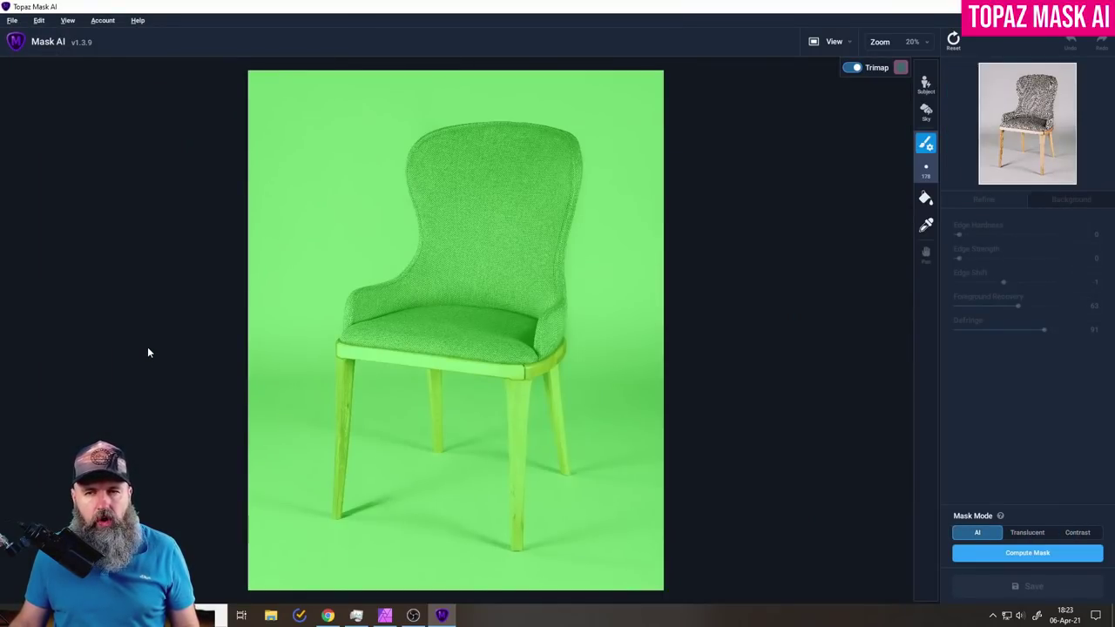
Inspect the original chair photo, then auto-detect the chair as the subject.
click(847, 68)
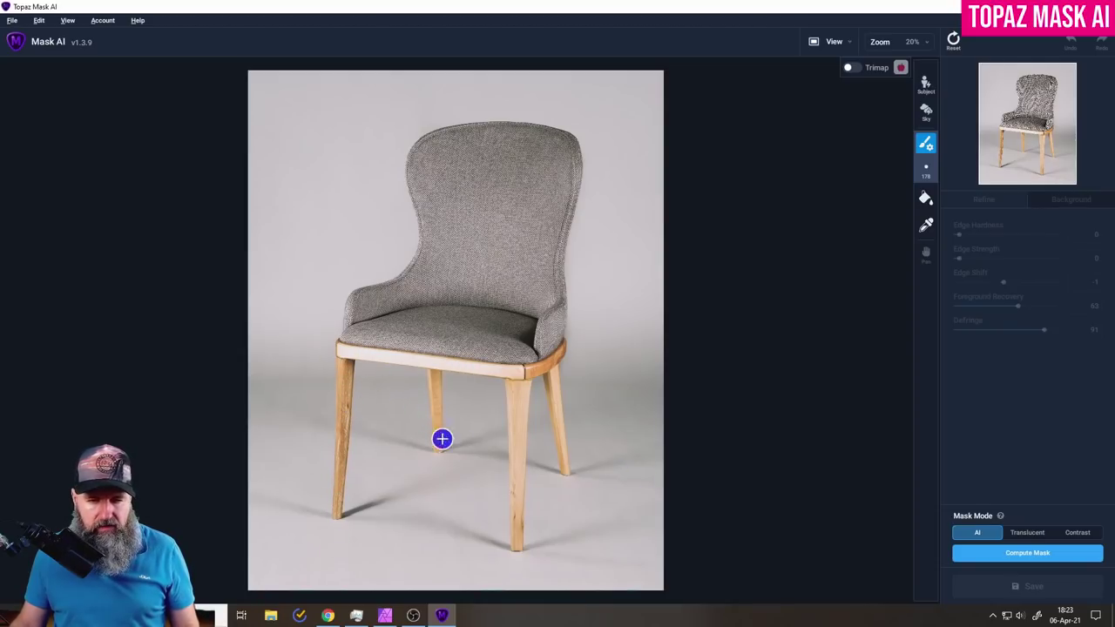
scroll(386, 284, up, 2)
scroll(386, 284, up, 1)
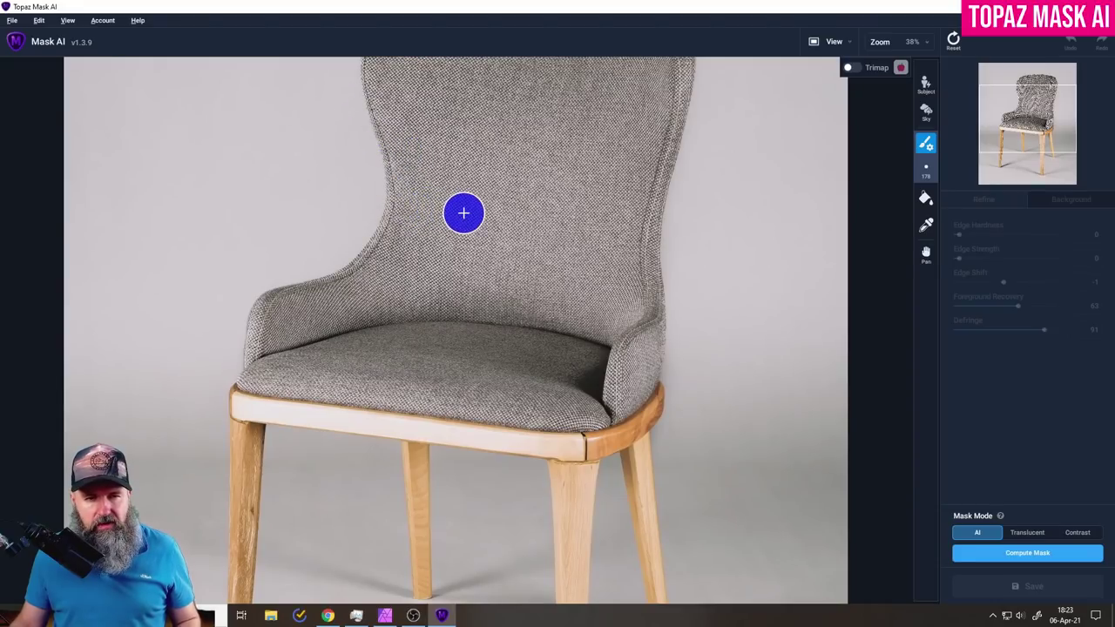
key(space)
drag(453, 182, 493, 287)
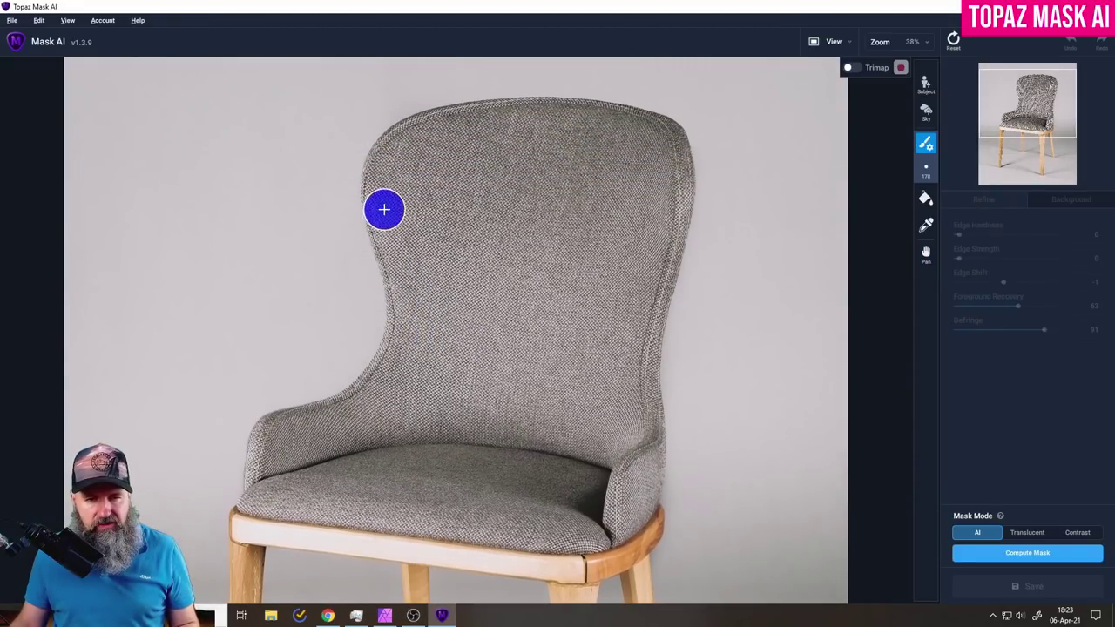
scroll(424, 353, down, 2)
scroll(425, 353, down, 1)
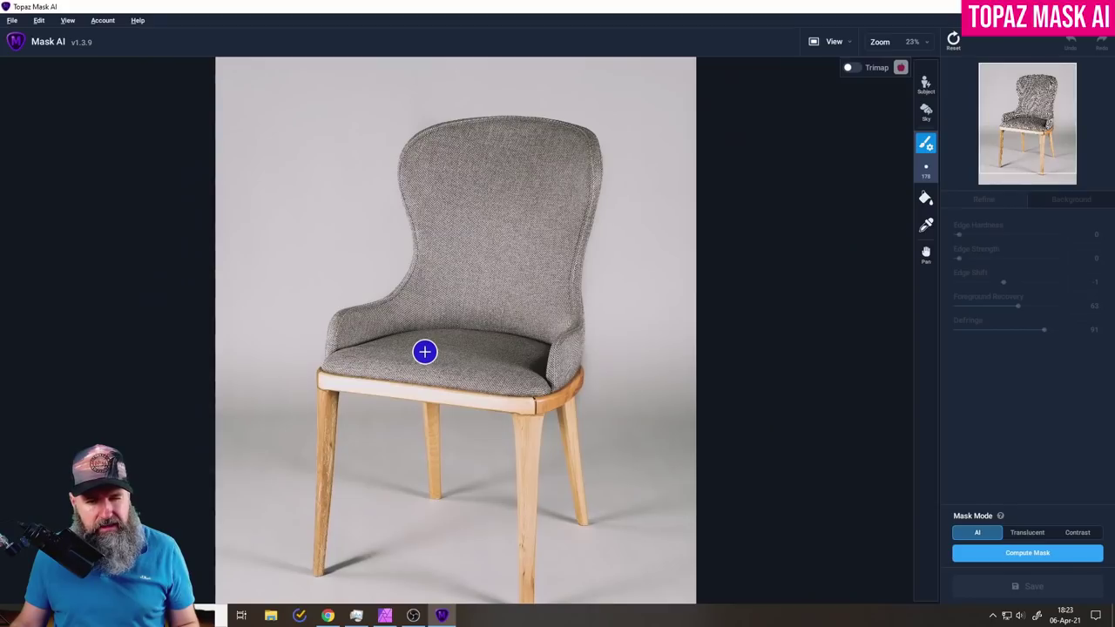
click(925, 83)
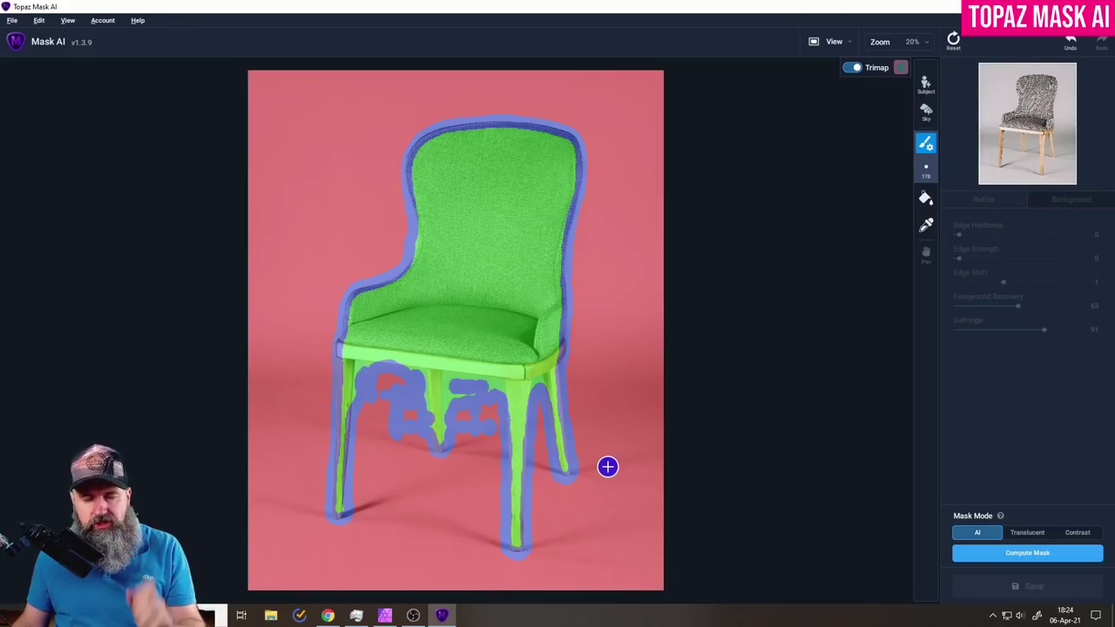
Mark the space between the front legs as background and the middle and front-right legs as keep.
key(c)
mouse_move(464, 440)
mouse_down()
mouse_move(456, 385)
mouse_move(488, 392)
mouse_move(479, 443)
mouse_move(482, 418)
mouse_move(355, 371)
mouse_move(350, 404)
mouse_move(353, 362)
mouse_move(417, 366)
mouse_up()
key(k)
drag(436, 420, 436, 370)
drag(516, 411, 512, 373)
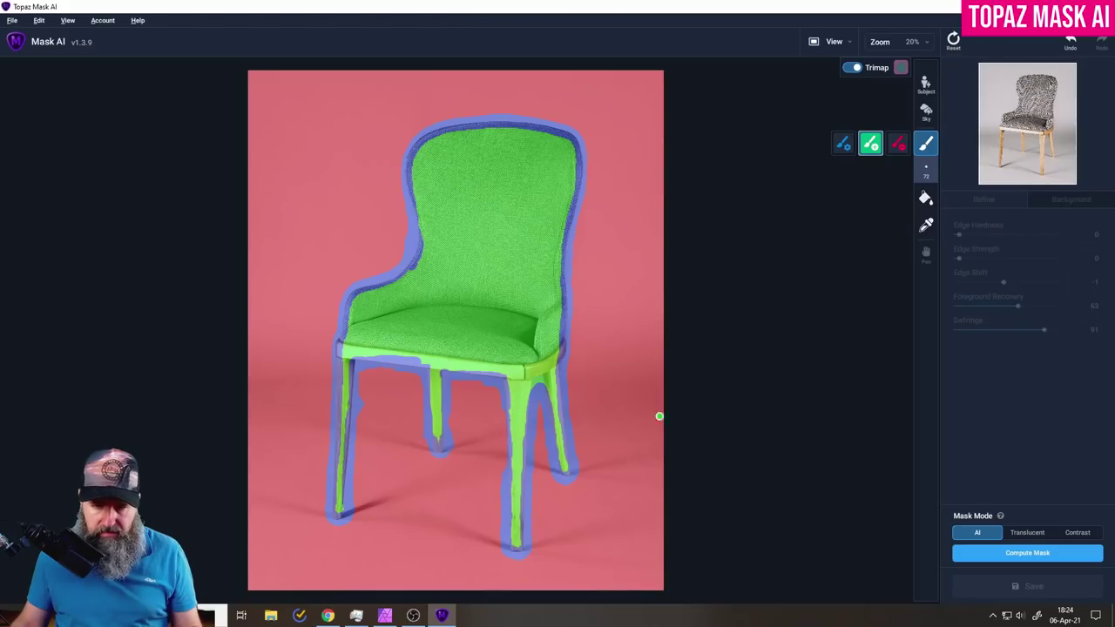
Compute the chair's mask and view it in four panes, panned to the backrest.
click(1041, 554)
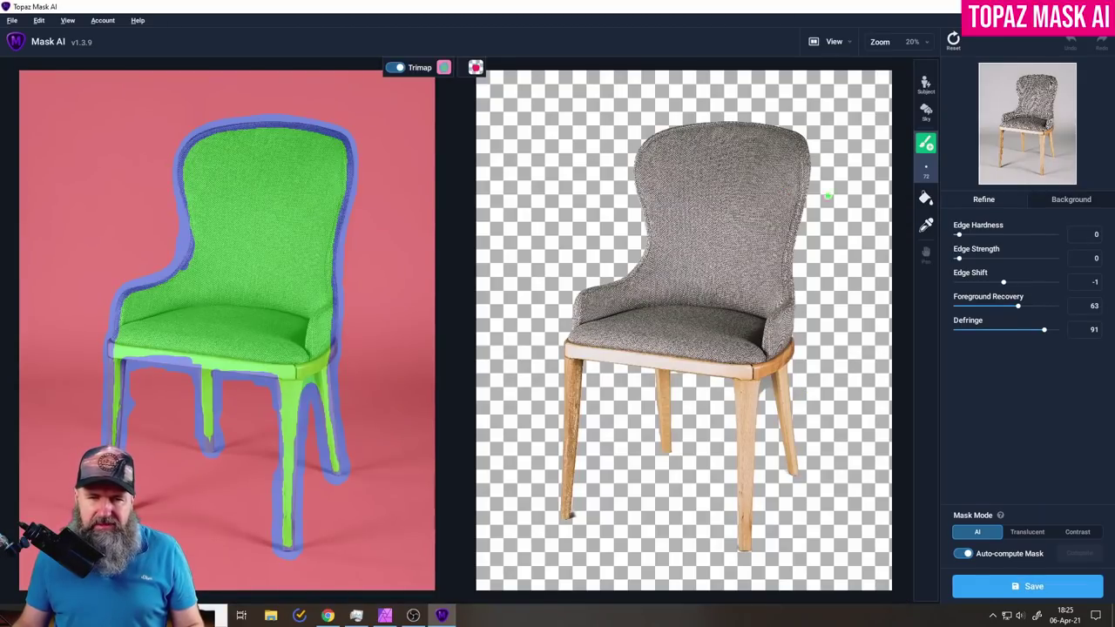
click(833, 41)
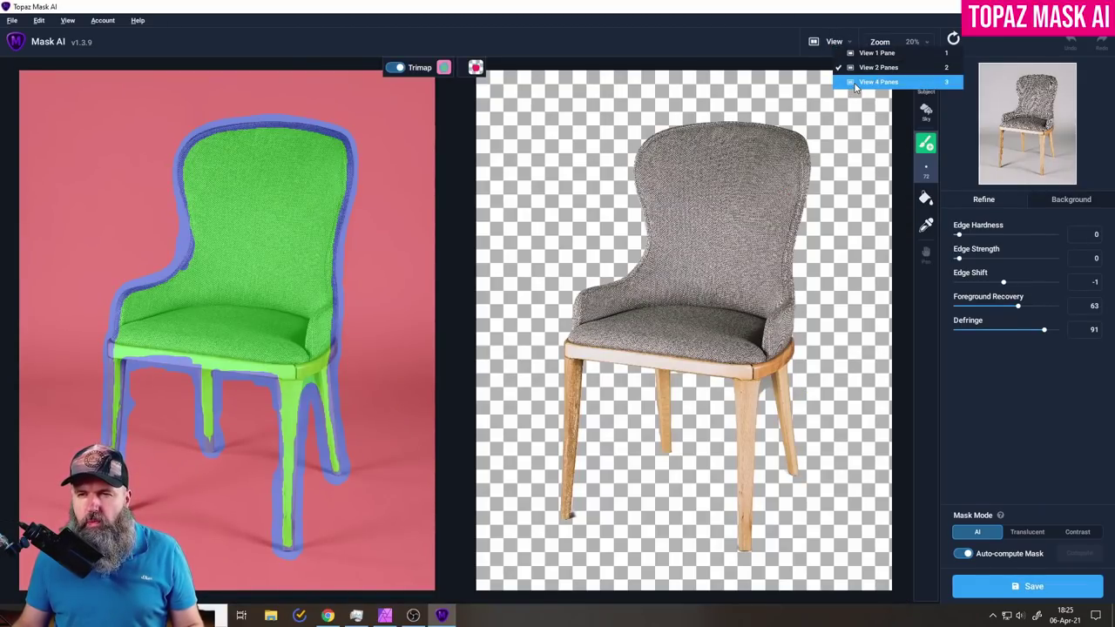
click(855, 87)
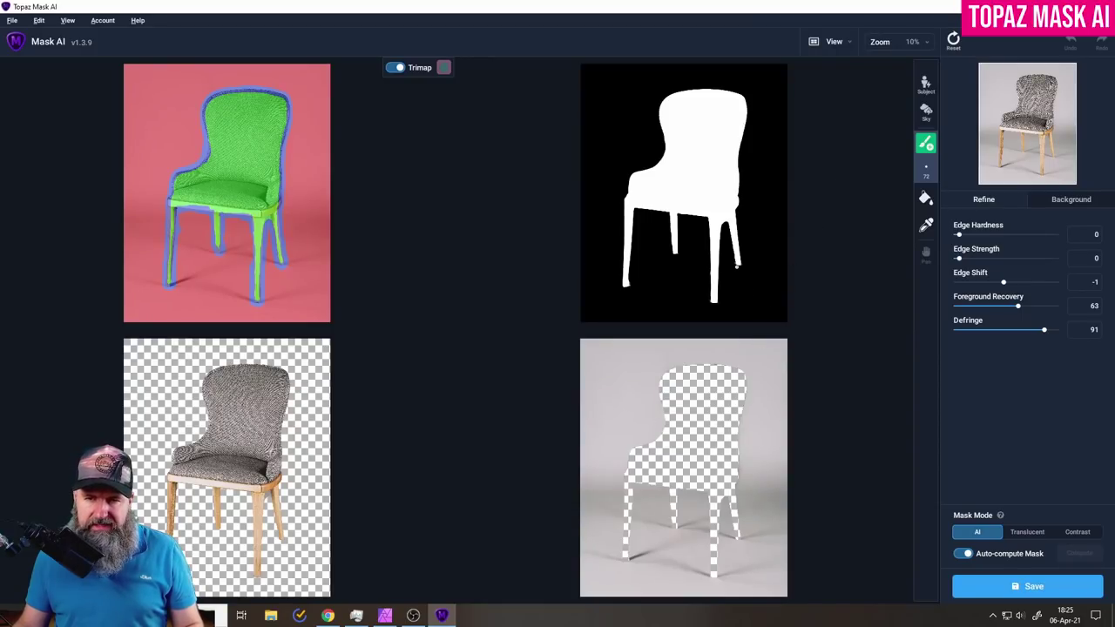
scroll(723, 247, up, 3)
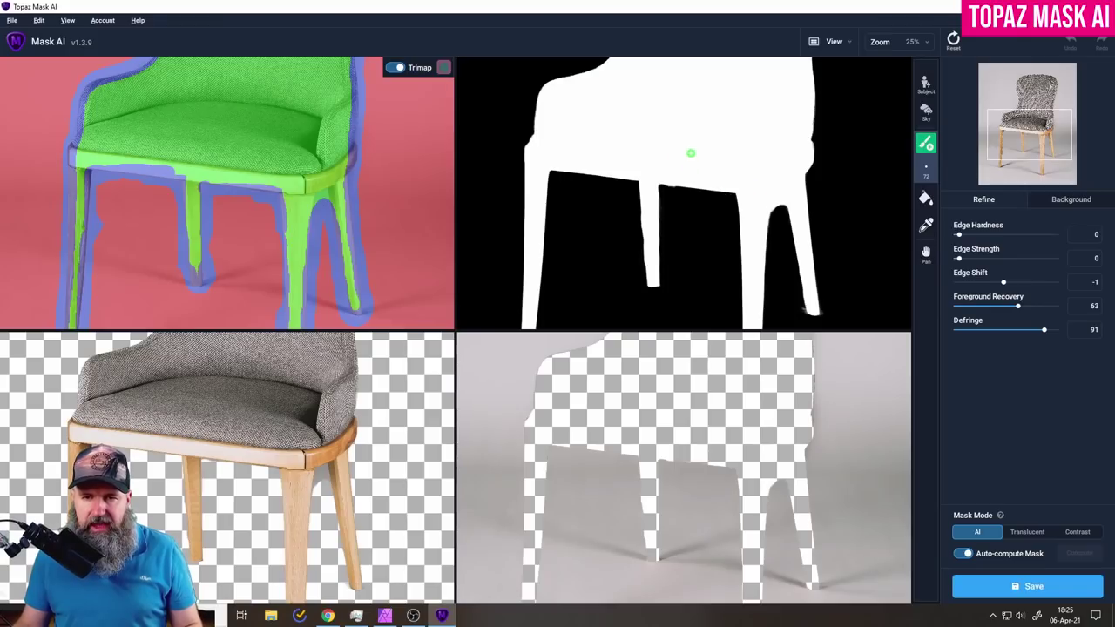
key(space)
drag(691, 152, 724, 265)
Open the curly-haired woman photo without saving the chair, and auto-detect her as the subject.
key(ctrl+o)
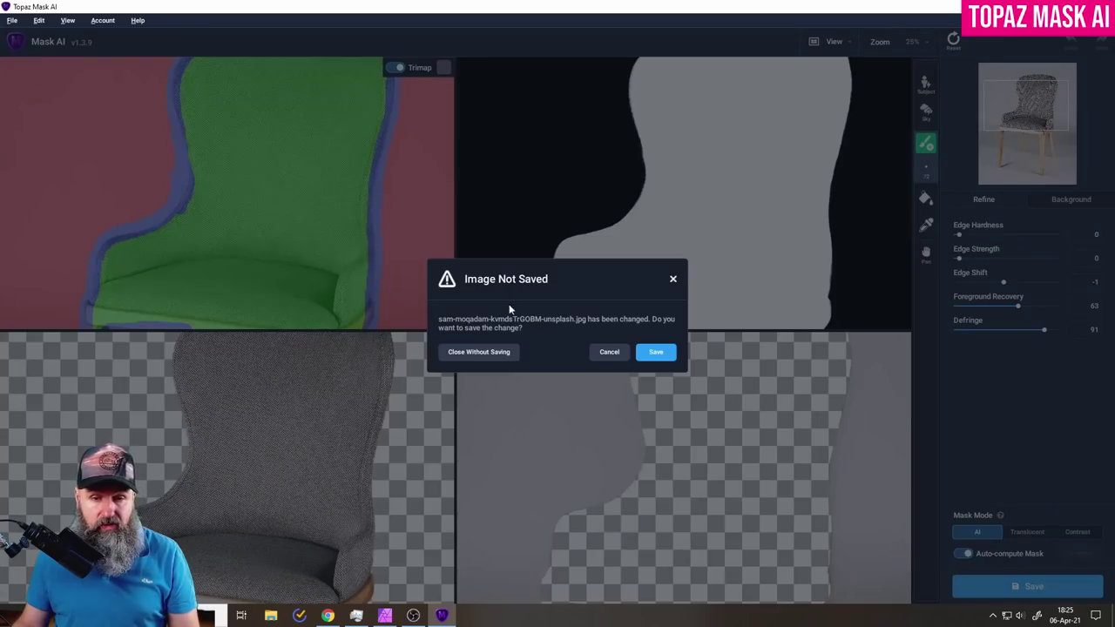
click(488, 356)
double_click(394, 117)
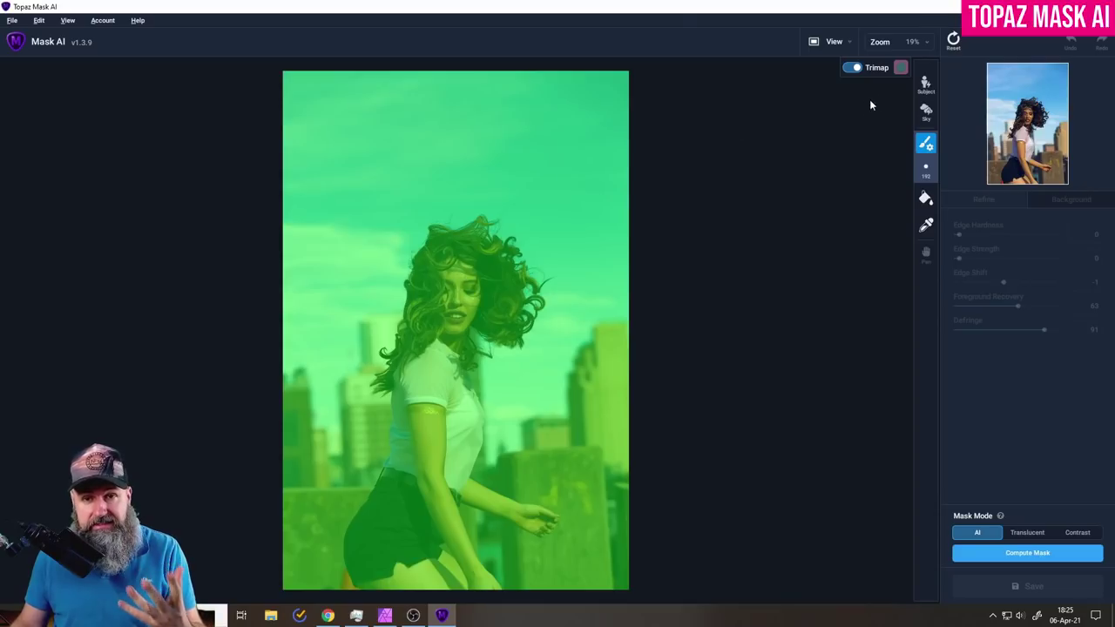
click(926, 85)
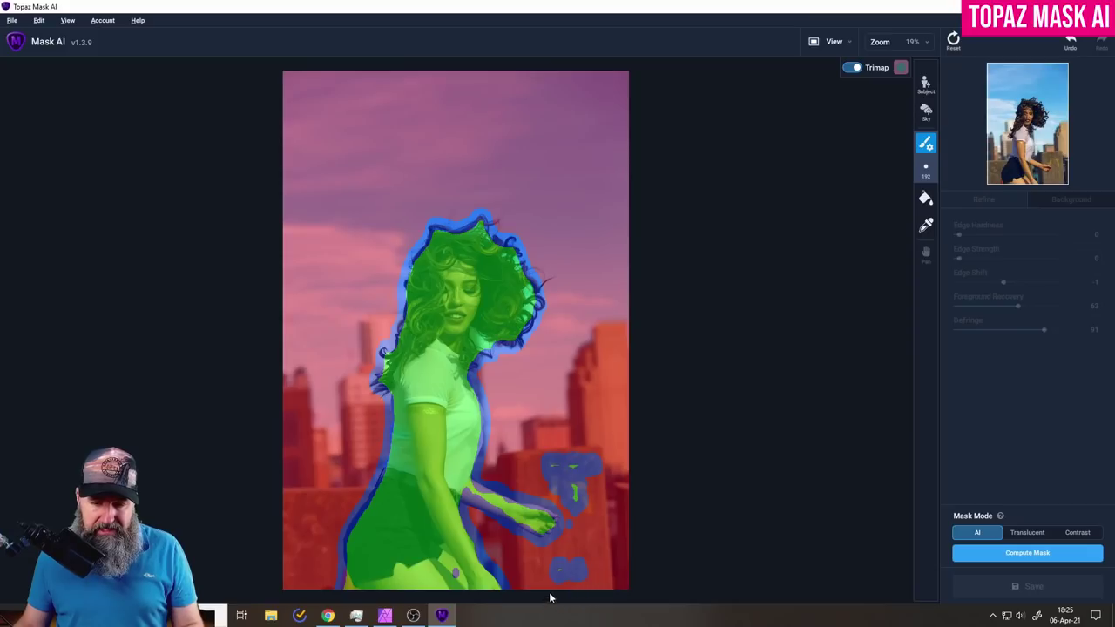
Cut the stray patch right of her arm and toggle the mask overlay to check the hair.
key(r)
mouse_move(565, 461)
mouse_down()
mouse_move(580, 513)
mouse_move(587, 456)
mouse_move(591, 481)
mouse_move(552, 570)
mouse_move(590, 528)
mouse_up()
scroll(485, 253, up, 5)
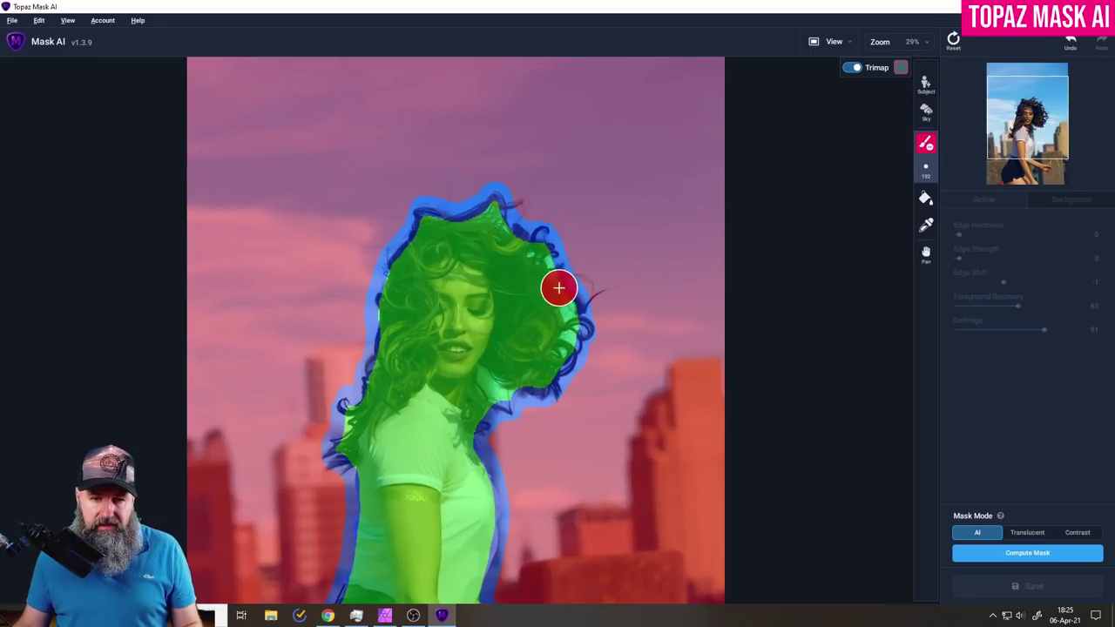
click(851, 69)
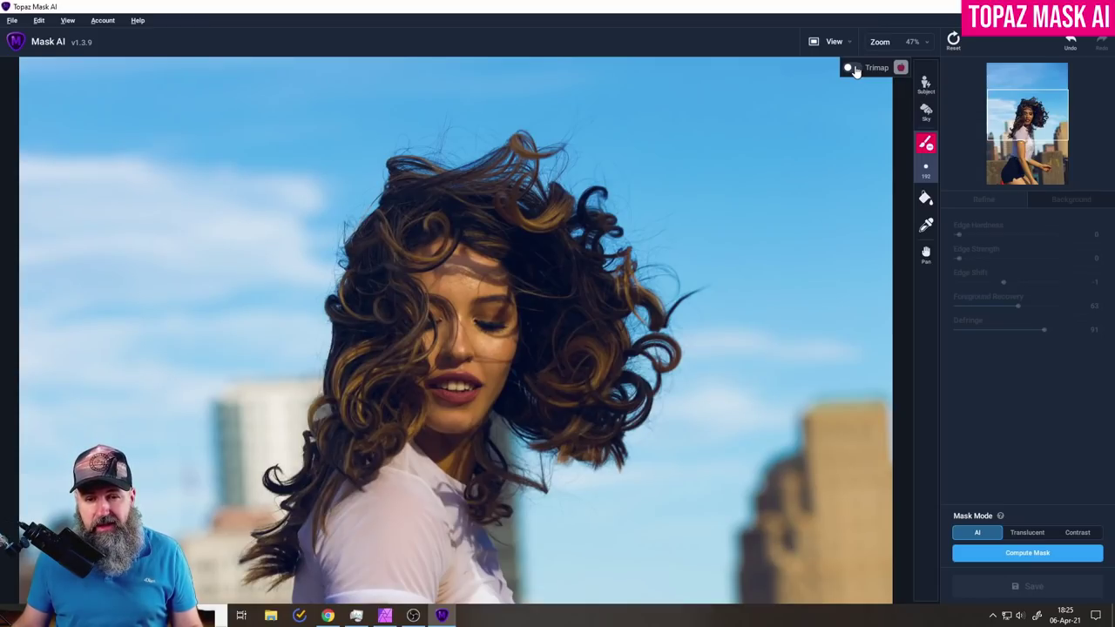
click(851, 69)
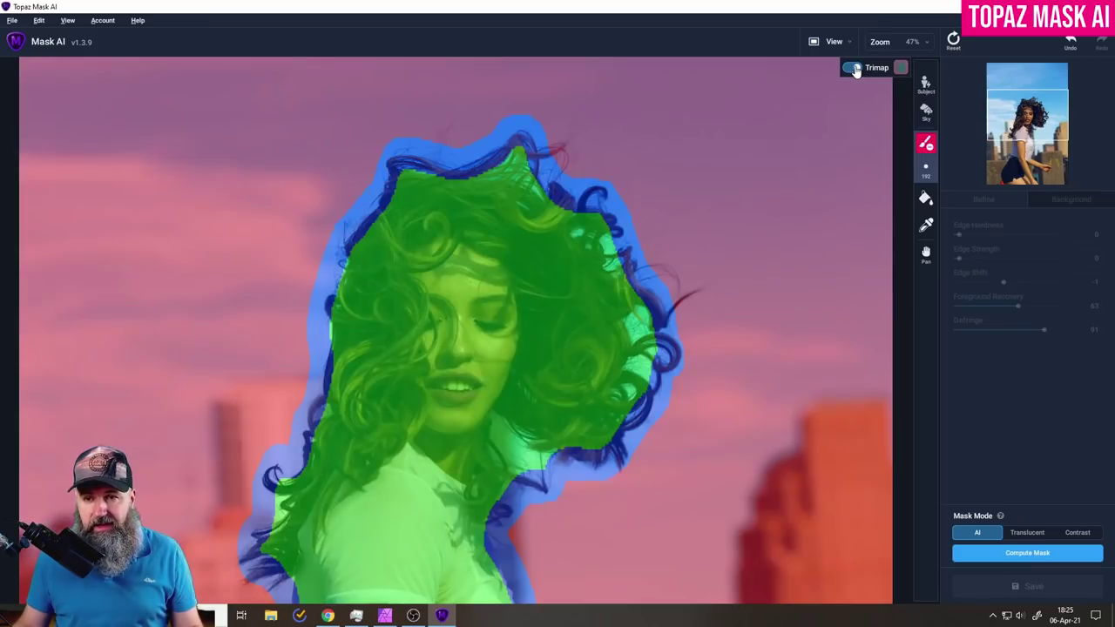
Compute the mask and mark the right, top and upper-left hair edges for recomputing.
click(1002, 557)
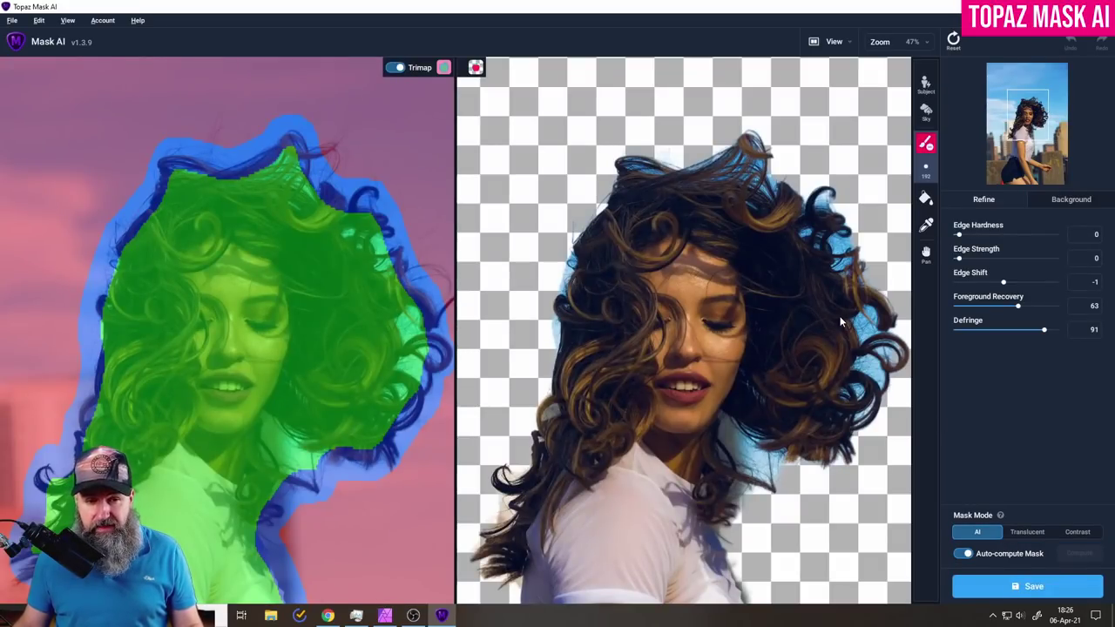
key(b)
mouse_move(340, 220)
mouse_down()
mouse_move(378, 241)
mouse_move(381, 264)
mouse_move(415, 300)
mouse_move(412, 365)
mouse_move(272, 427)
mouse_move(292, 482)
mouse_up()
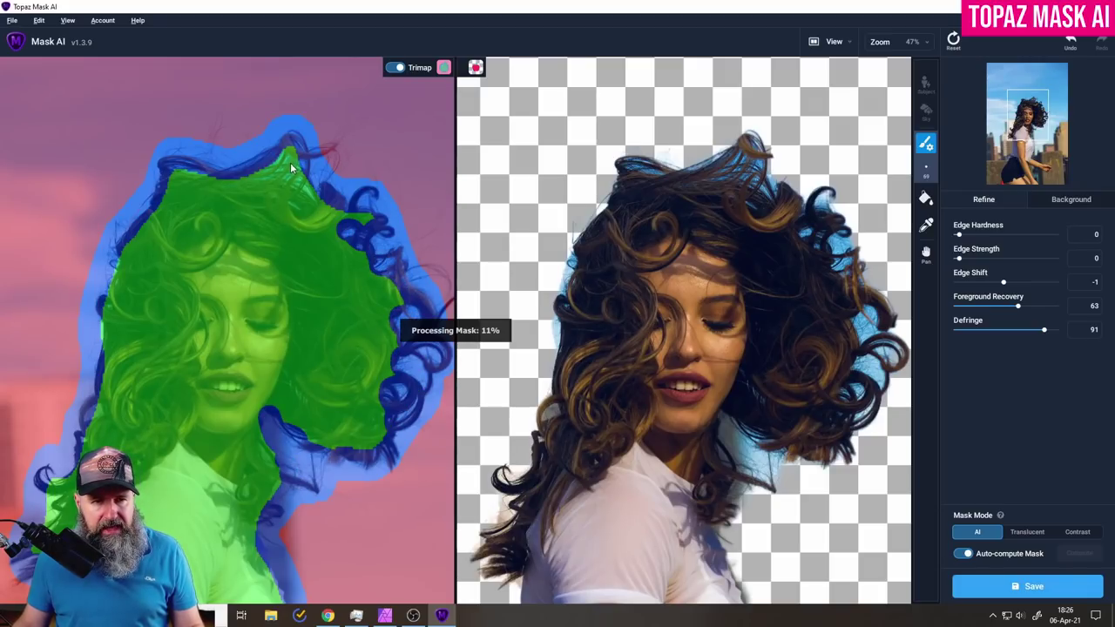
drag(291, 162, 229, 189)
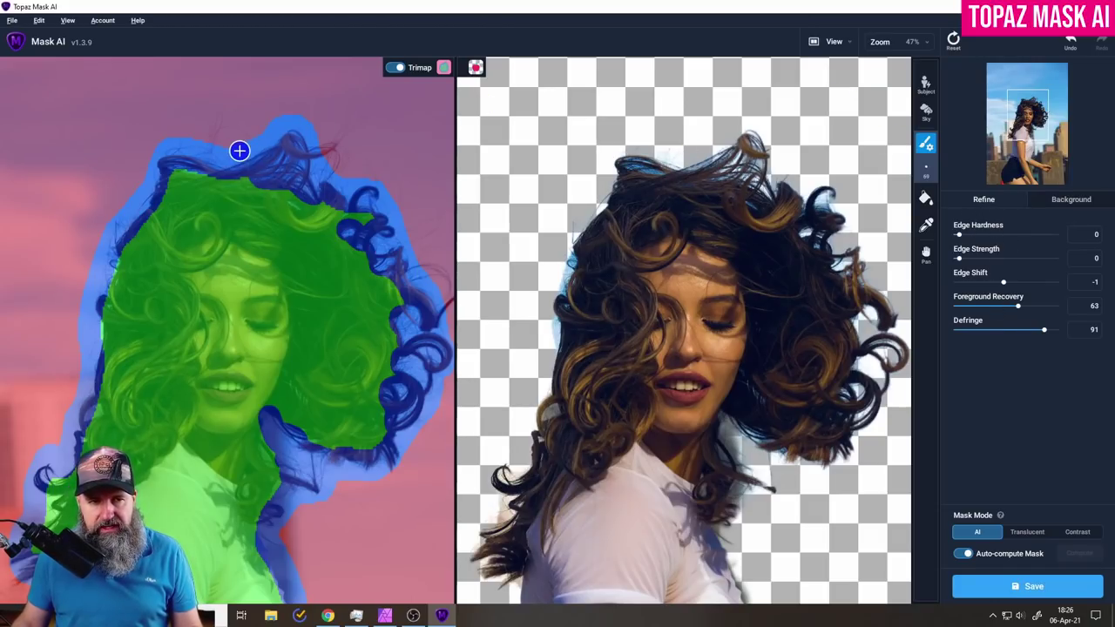
drag(185, 170, 195, 174)
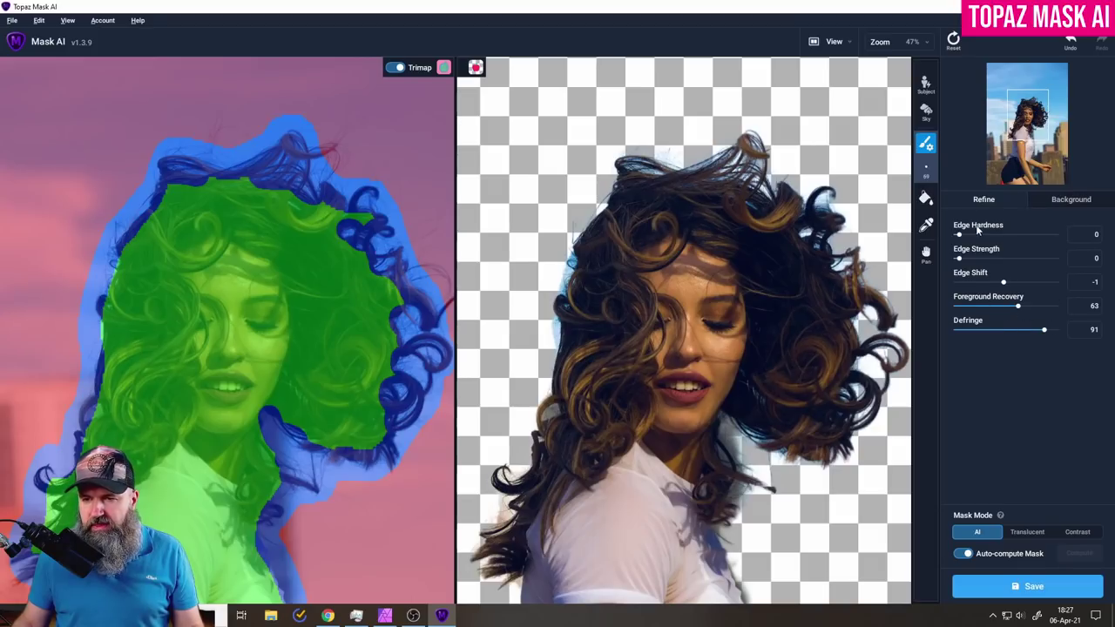
Shrink the brush to about 22, mark the left hair edge, and switch to four panes.
click(926, 169)
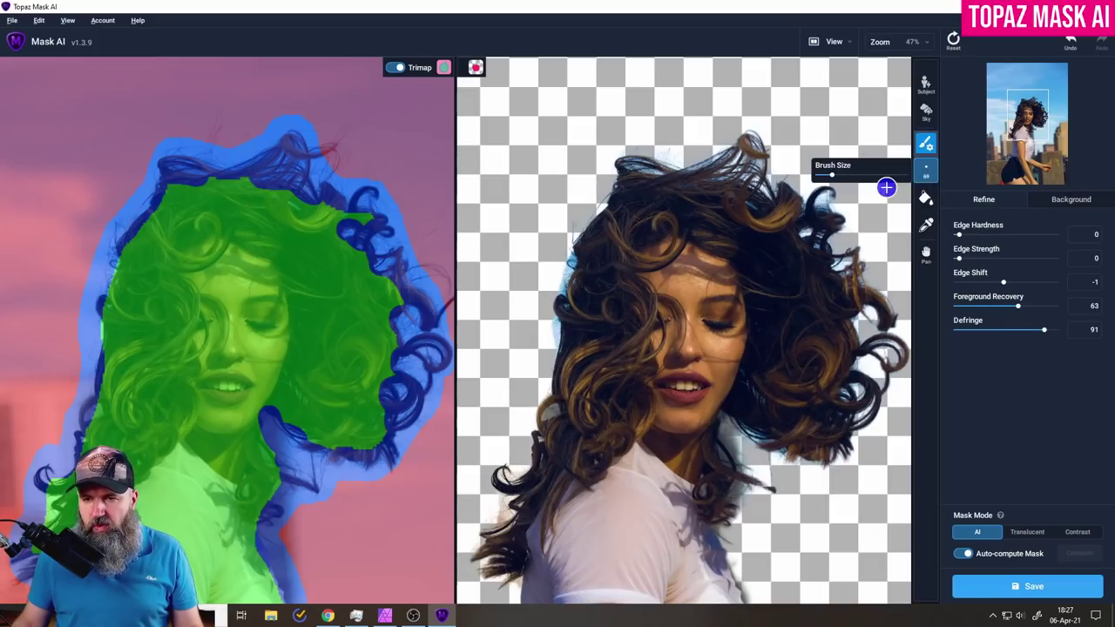
drag(831, 177, 822, 176)
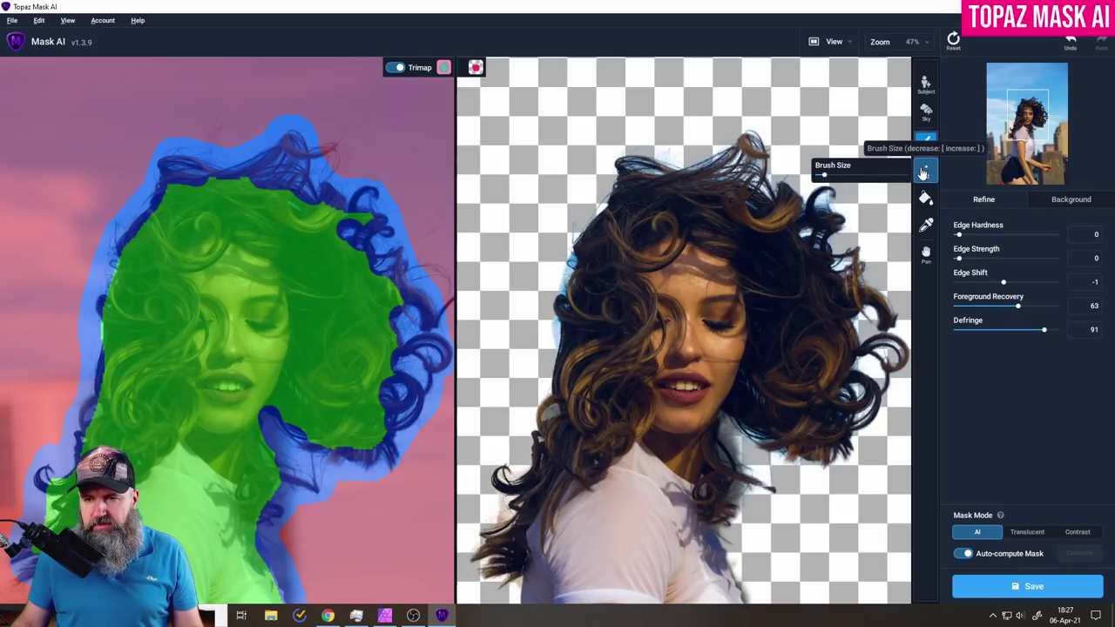
click(117, 277)
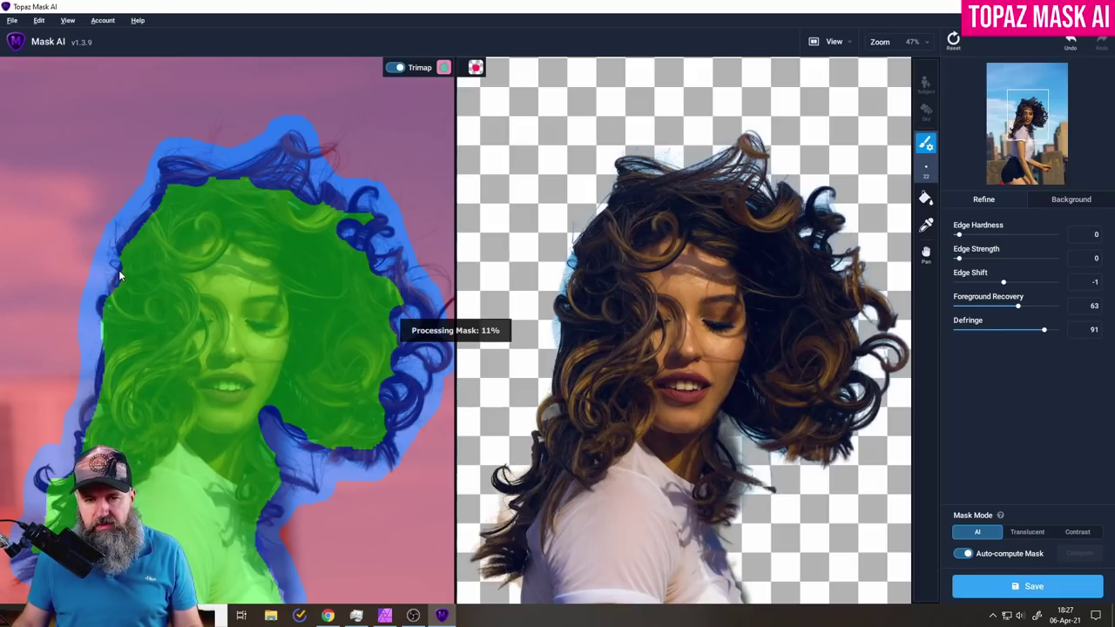
click(836, 41)
click(857, 75)
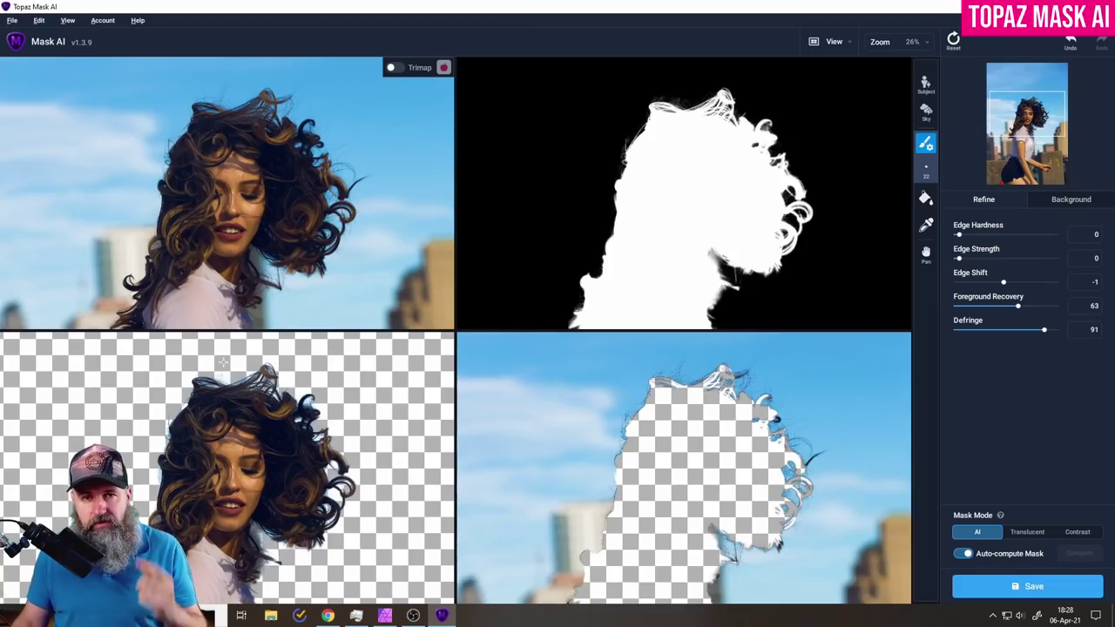
Check the PNG and sRGB save options, pick Alpha Only as JPG, then close without saving.
click(1026, 586)
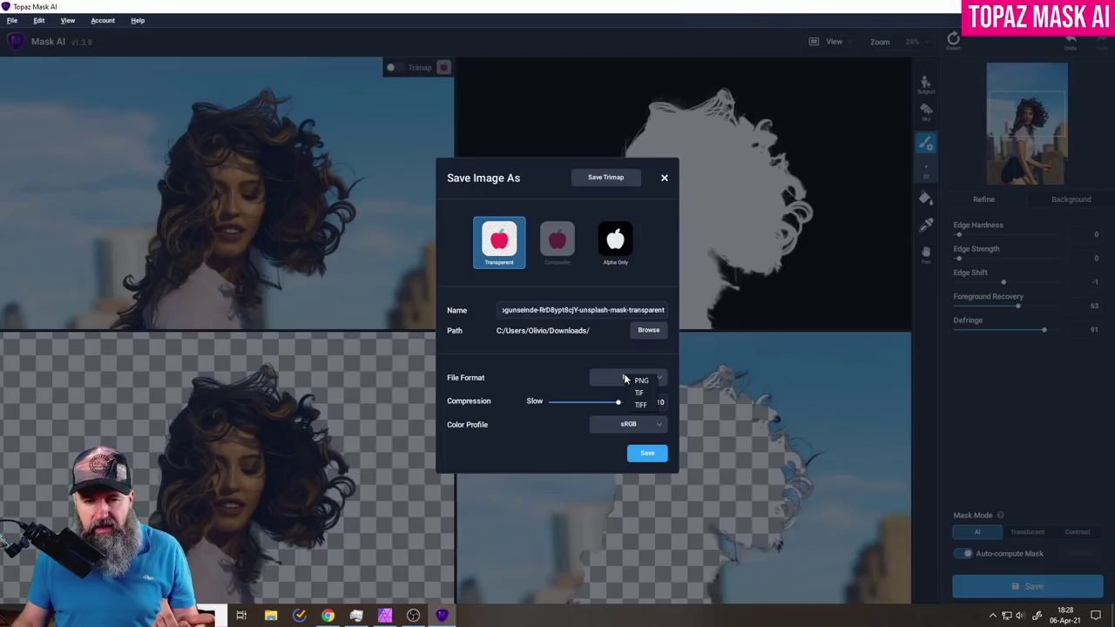
click(504, 450)
click(620, 425)
click(501, 443)
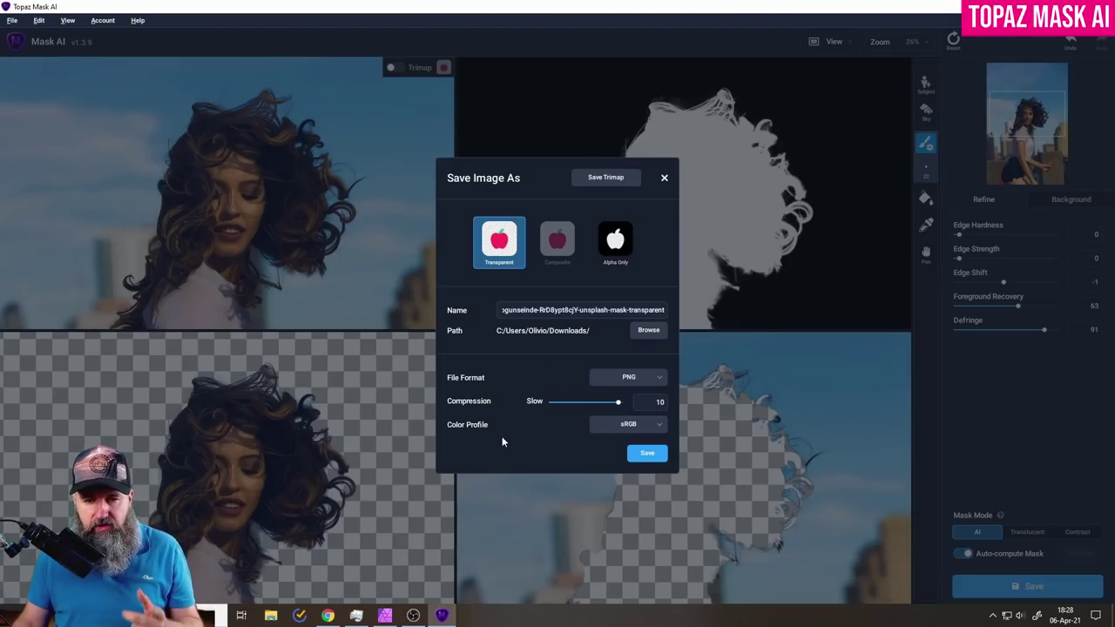
click(624, 246)
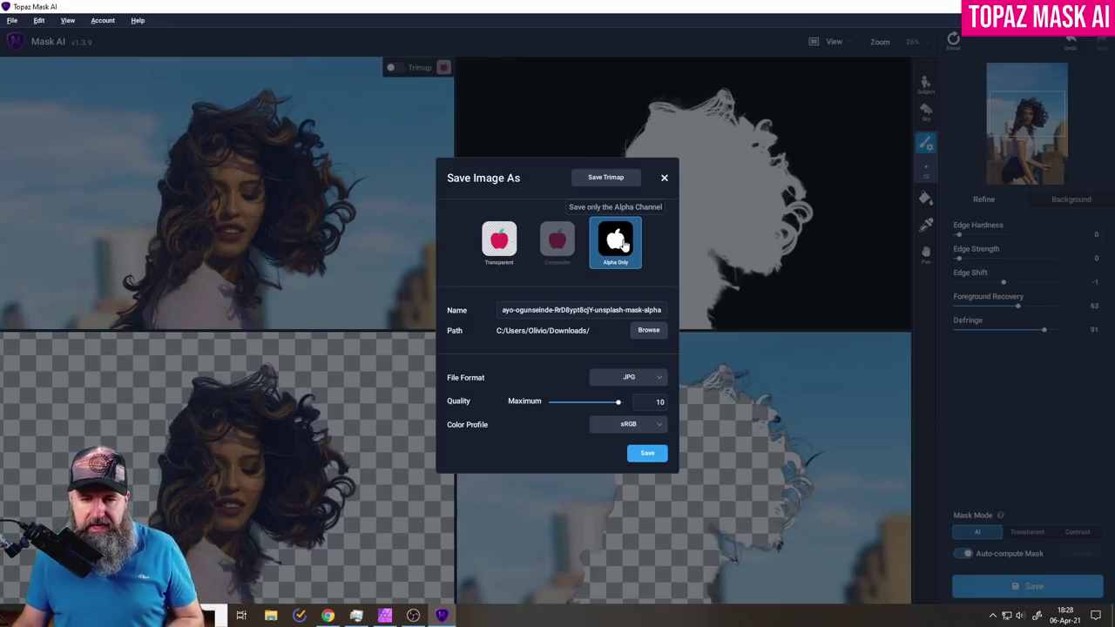
click(621, 377)
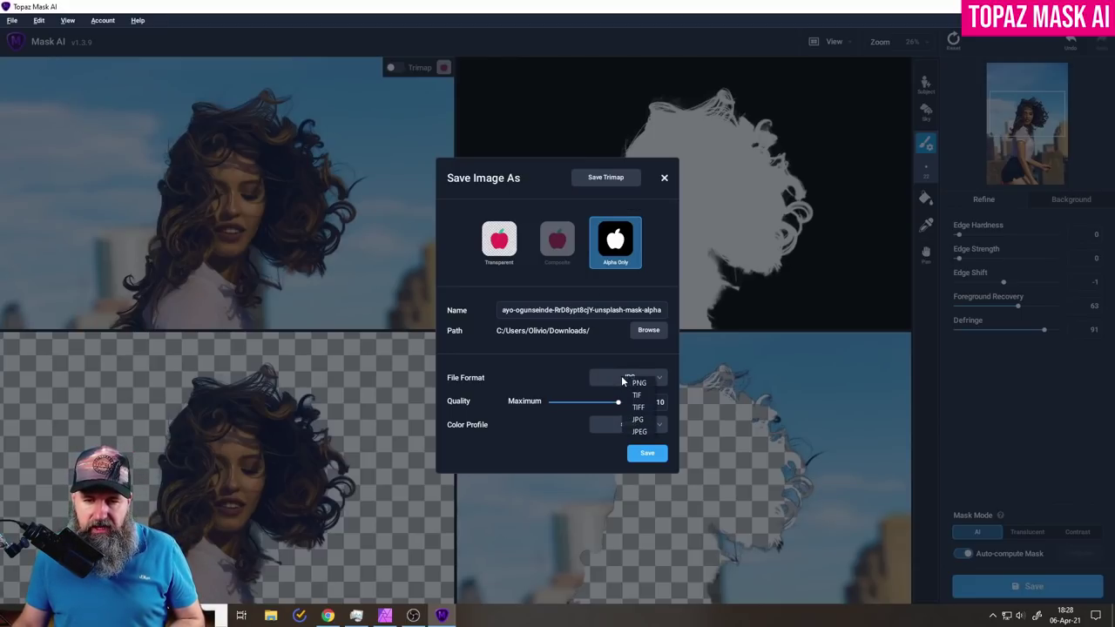
click(645, 432)
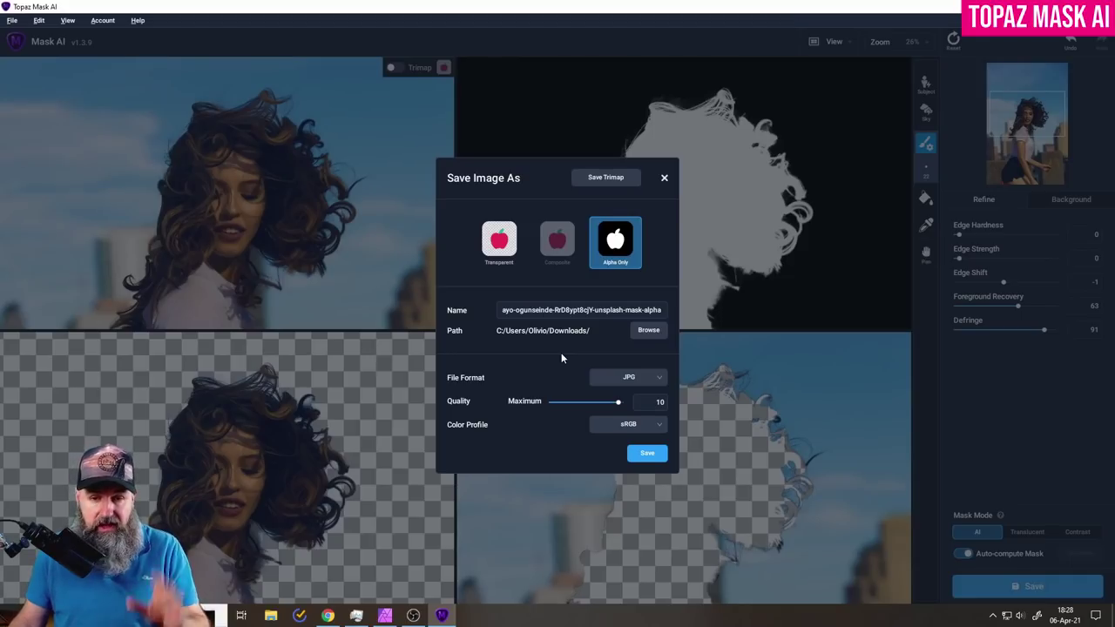
click(664, 179)
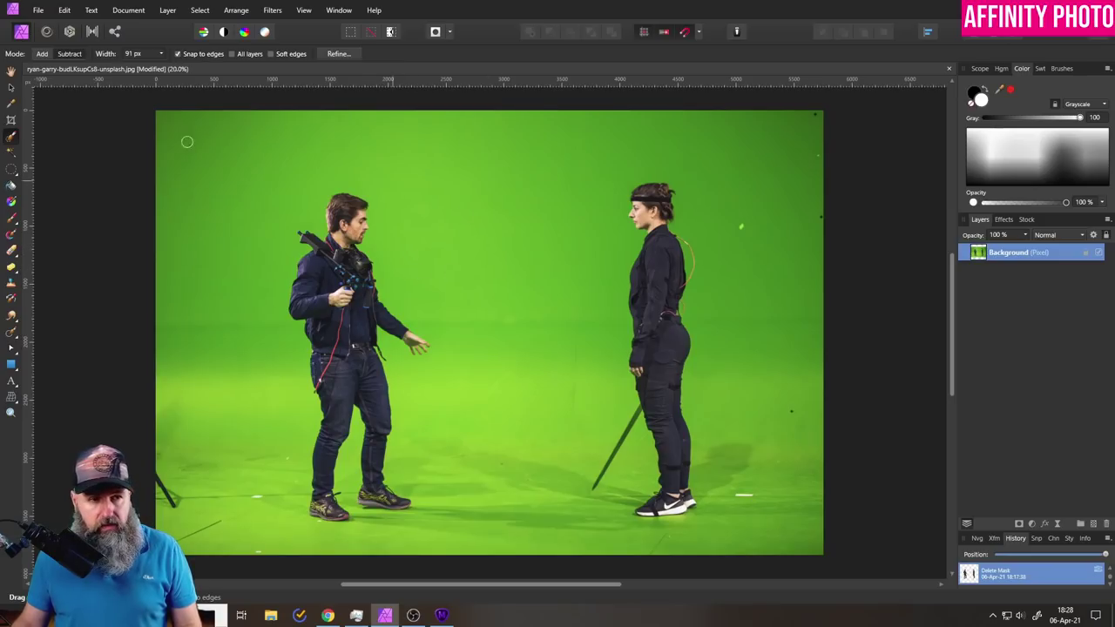
Brush-select the man, trim his body edge in Subtract mode, then extend the selection over the woman.
click(12, 137)
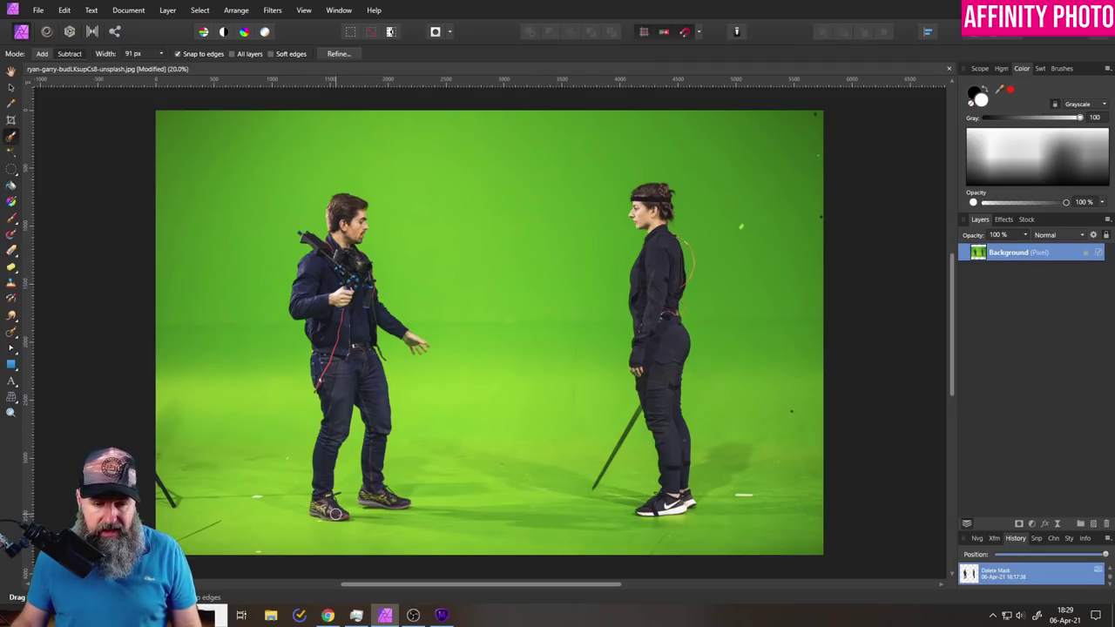
drag(322, 493, 322, 483)
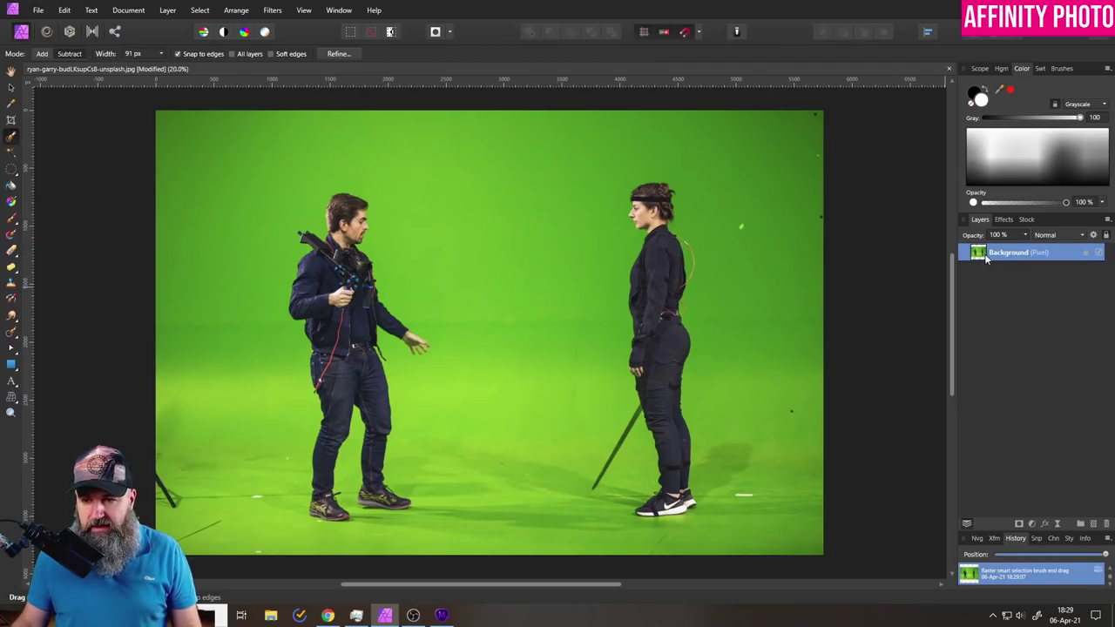
click(70, 53)
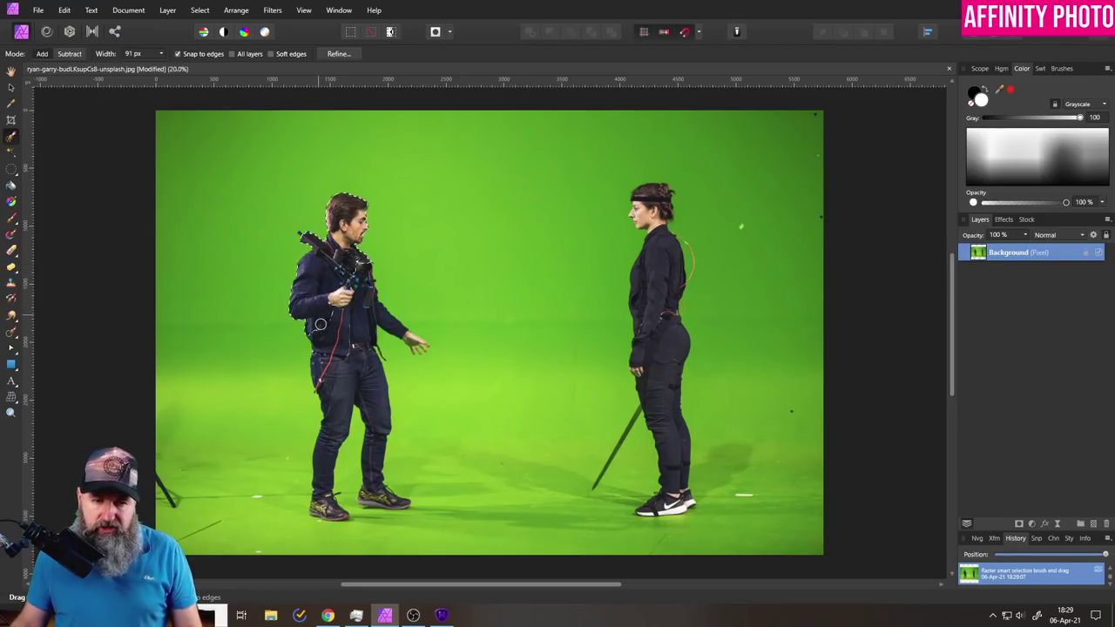
mouse_move(350, 272)
mouse_down()
mouse_move(373, 317)
mouse_move(350, 313)
mouse_move(357, 377)
mouse_move(366, 392)
mouse_move(369, 383)
mouse_move(339, 409)
mouse_move(333, 438)
mouse_move(374, 461)
mouse_move(385, 325)
mouse_move(419, 347)
mouse_up()
mouse_move(666, 506)
mouse_down()
mouse_move(670, 210)
mouse_move(664, 505)
mouse_up()
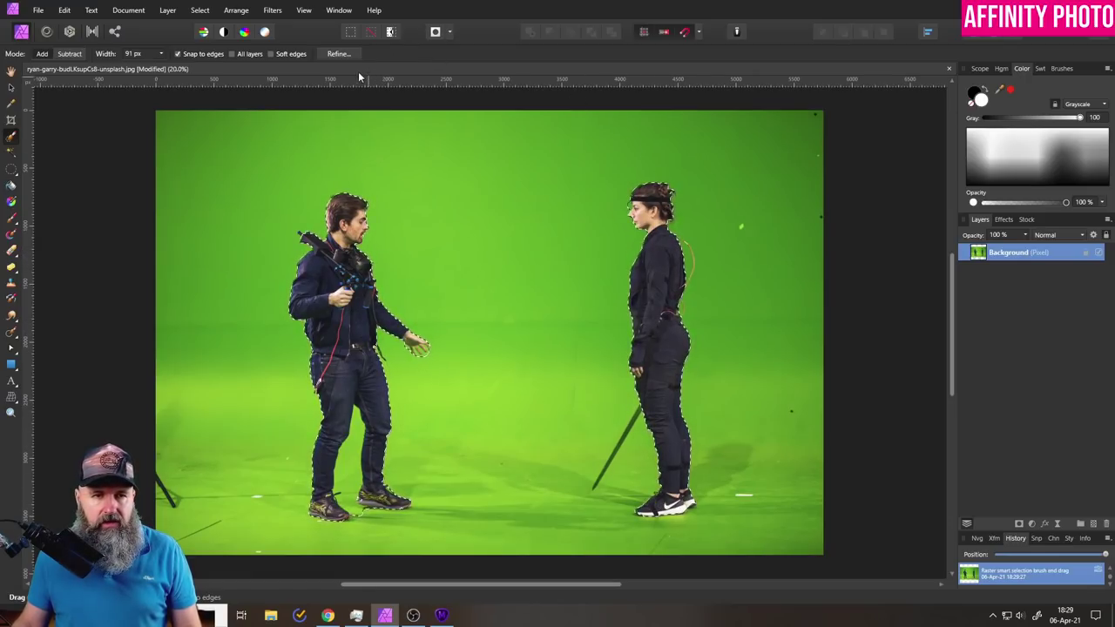
In Refine Selection, brush out the green strip along the man's inner leg.
click(329, 54)
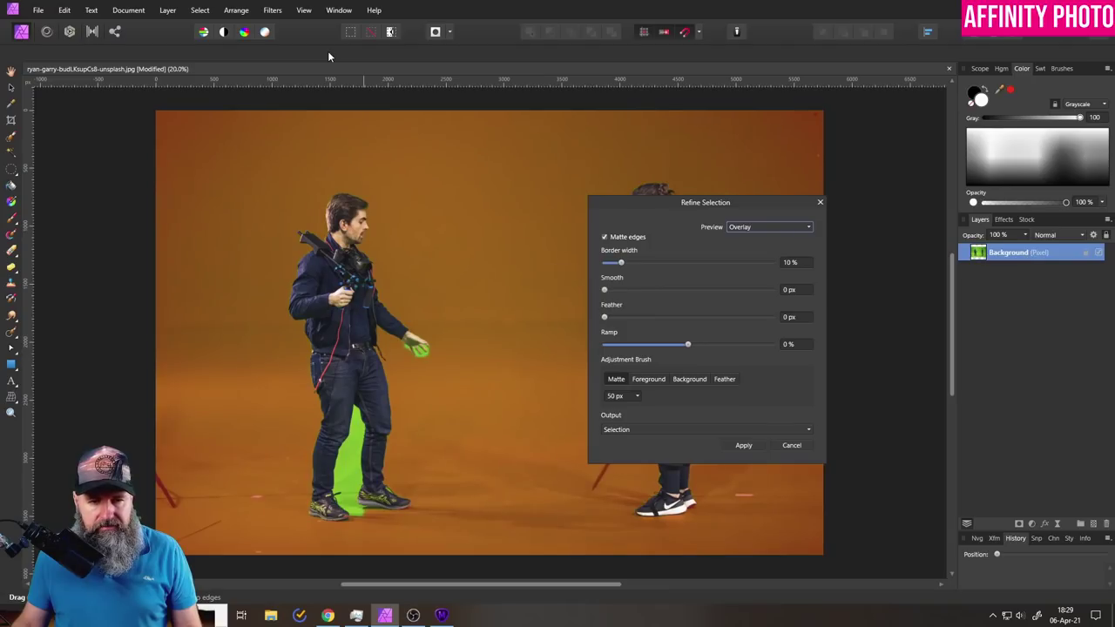
click(681, 380)
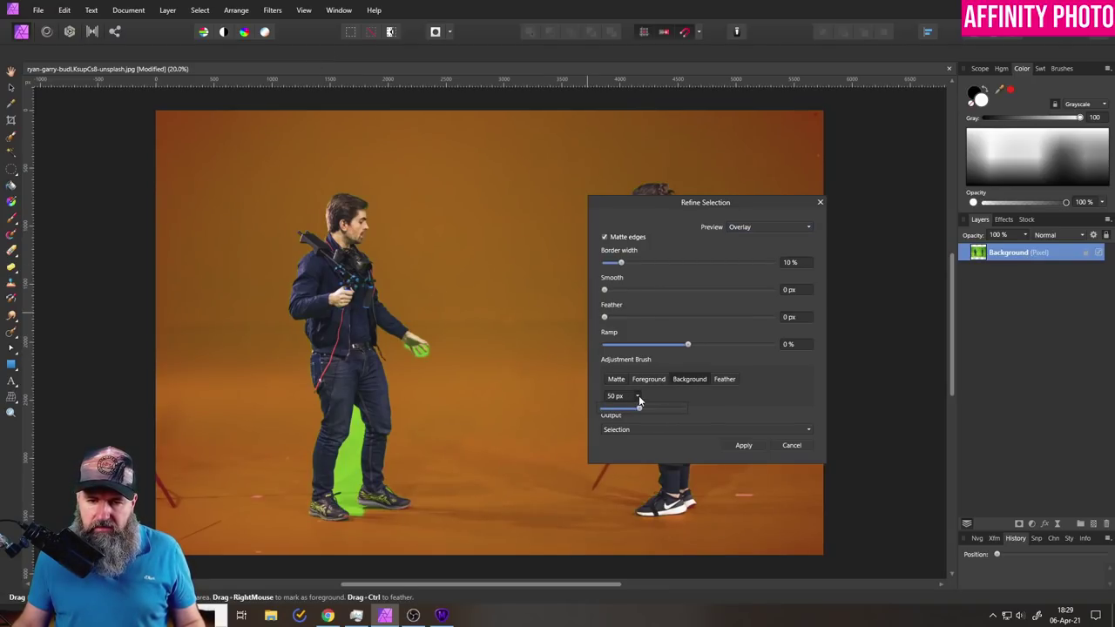
scroll(636, 402, up, 5)
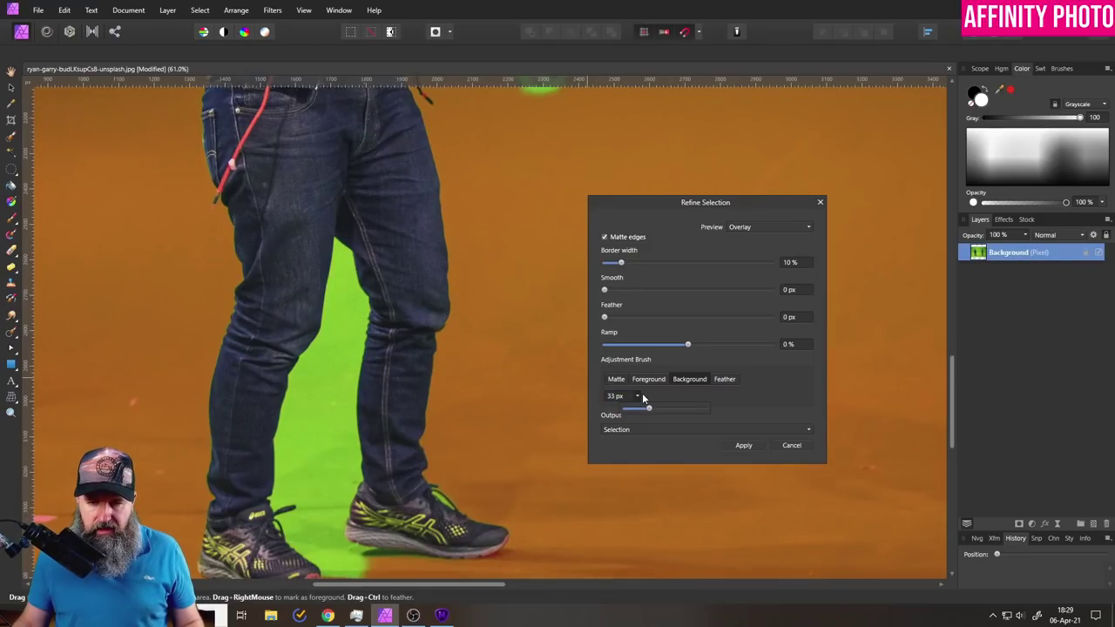
scroll(515, 360, down, 3)
mouse_move(367, 472)
mouse_down()
mouse_move(324, 428)
mouse_move(319, 359)
mouse_move(342, 180)
mouse_up()
mouse_move(335, 246)
mouse_down()
mouse_move(296, 383)
mouse_move(303, 434)
mouse_up()
mouse_move(375, 301)
mouse_down()
mouse_move(367, 388)
mouse_move(356, 409)
mouse_move(350, 341)
mouse_move(344, 414)
mouse_up()
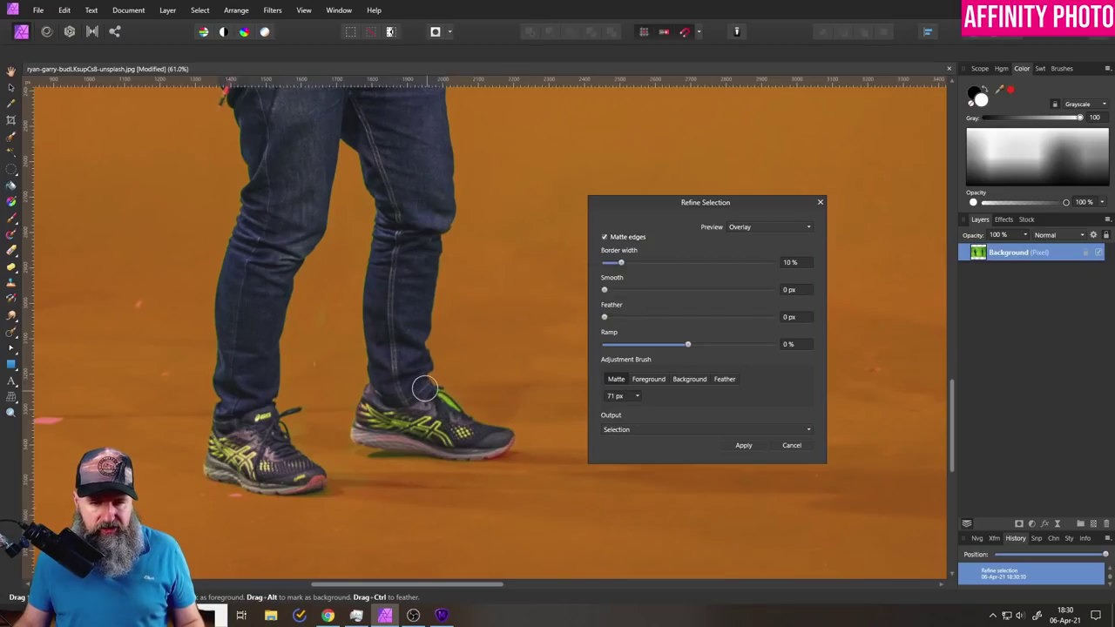
Refine the edges around the man's fingers and the woman's outline, forehead and neck.
scroll(459, 424, down, 4)
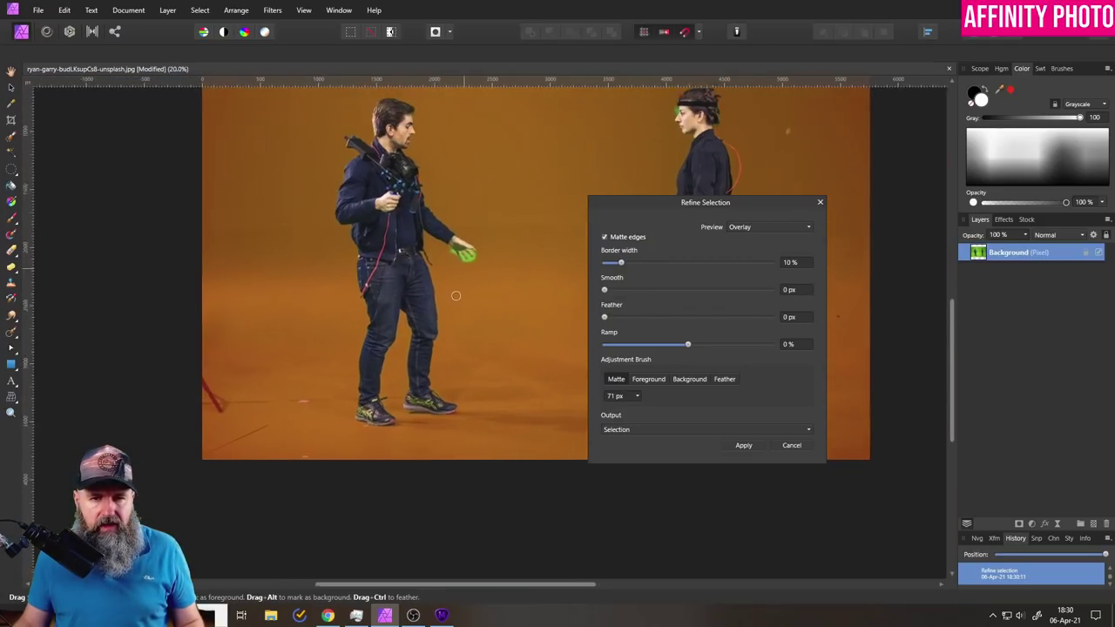
scroll(451, 283, up, 5)
scroll(449, 279, up, 3)
mouse_move(398, 224)
mouse_down()
mouse_move(436, 287)
mouse_move(459, 249)
mouse_move(398, 299)
mouse_up()
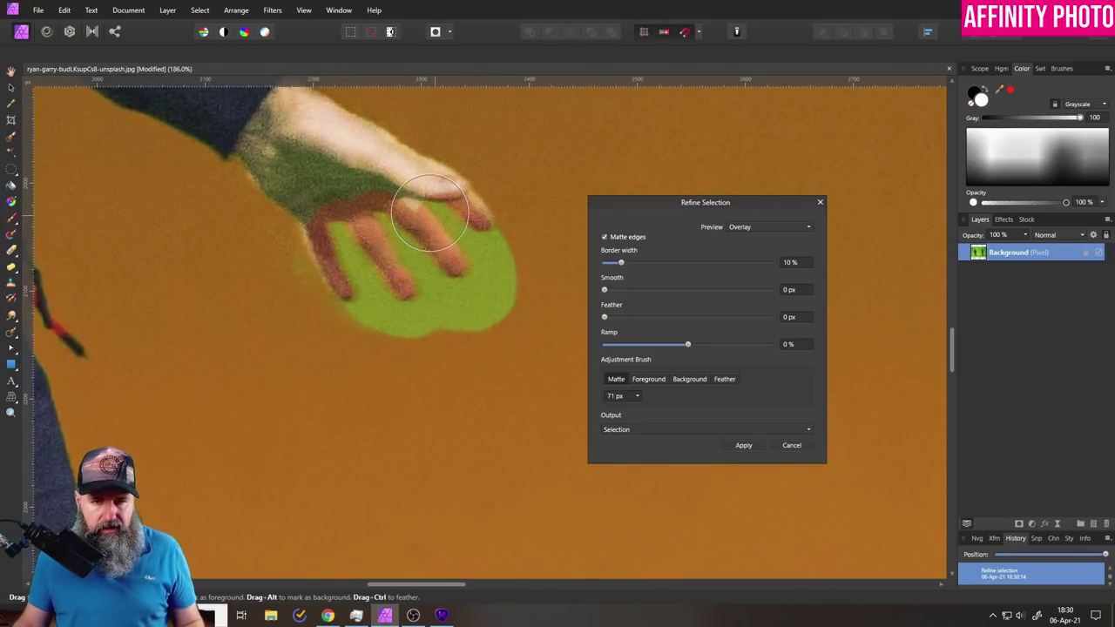
scroll(463, 314, down, 5)
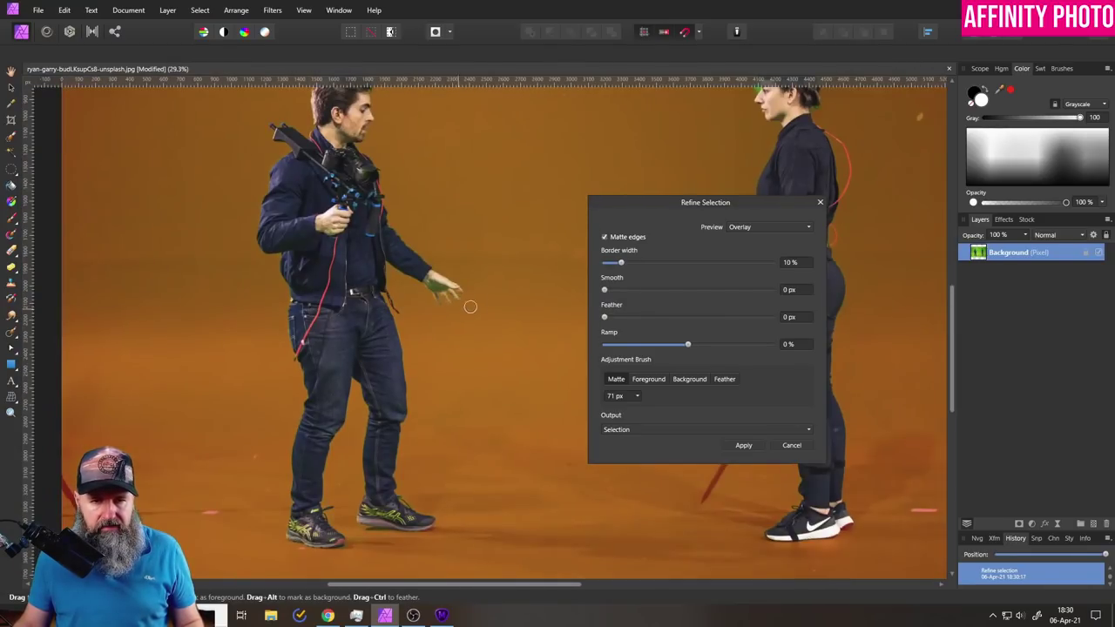
drag(480, 304, 140, 313)
scroll(453, 193, up, 8)
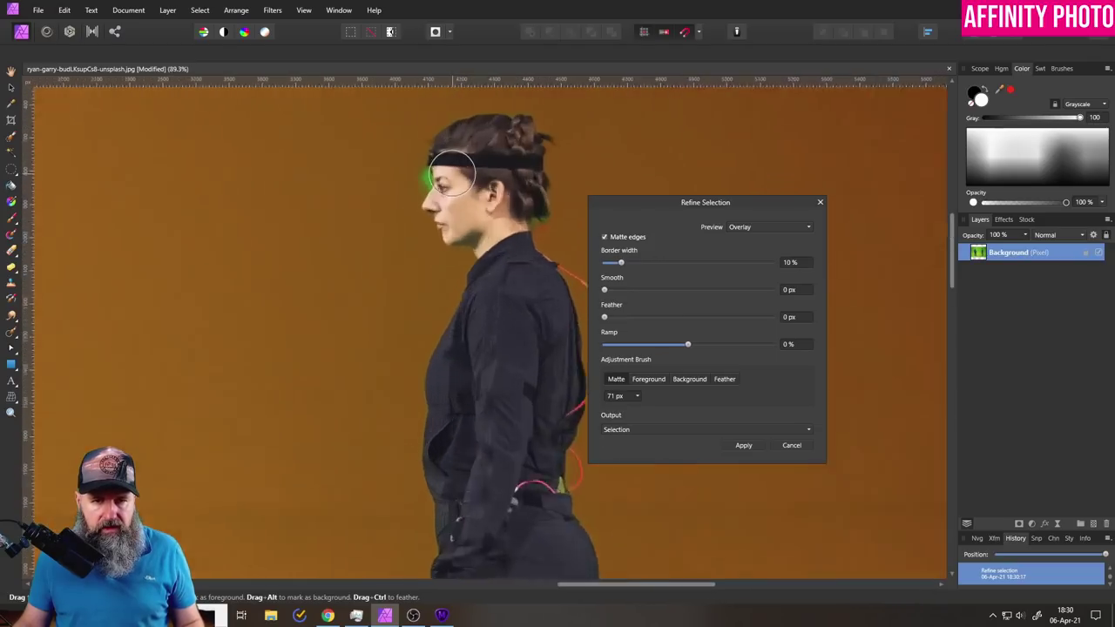
mouse_move(360, 169)
mouse_down()
mouse_move(349, 224)
mouse_move(370, 265)
mouse_up()
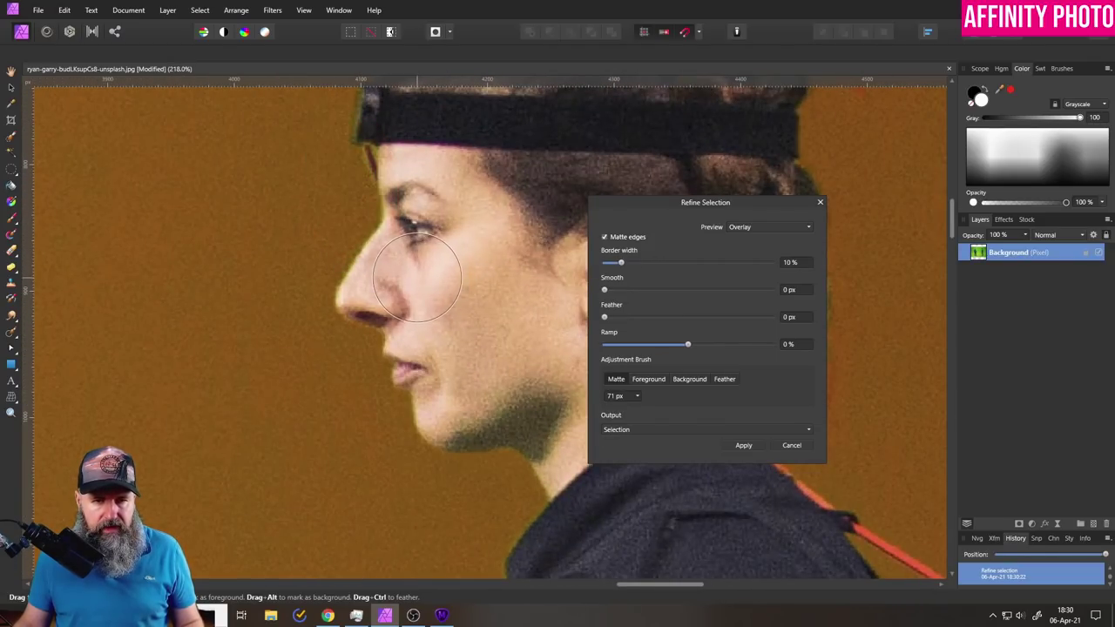
scroll(464, 281, down, 5)
scroll(464, 282, up, 4)
click(473, 299)
scroll(368, 391, down, 7)
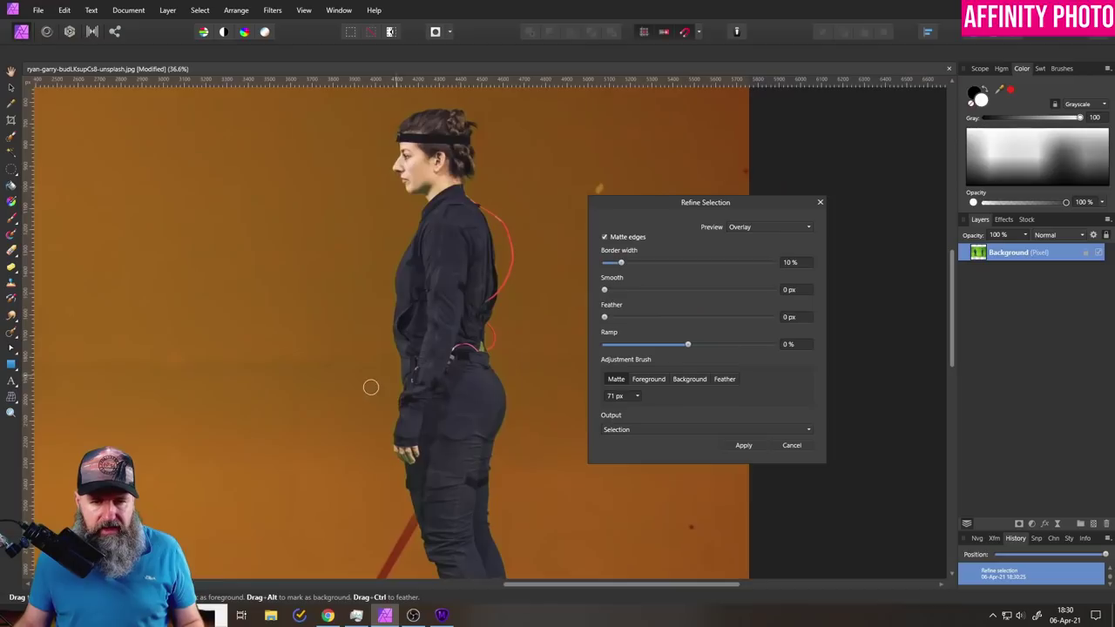
scroll(437, 205, up, 2)
drag(301, 304, 482, 304)
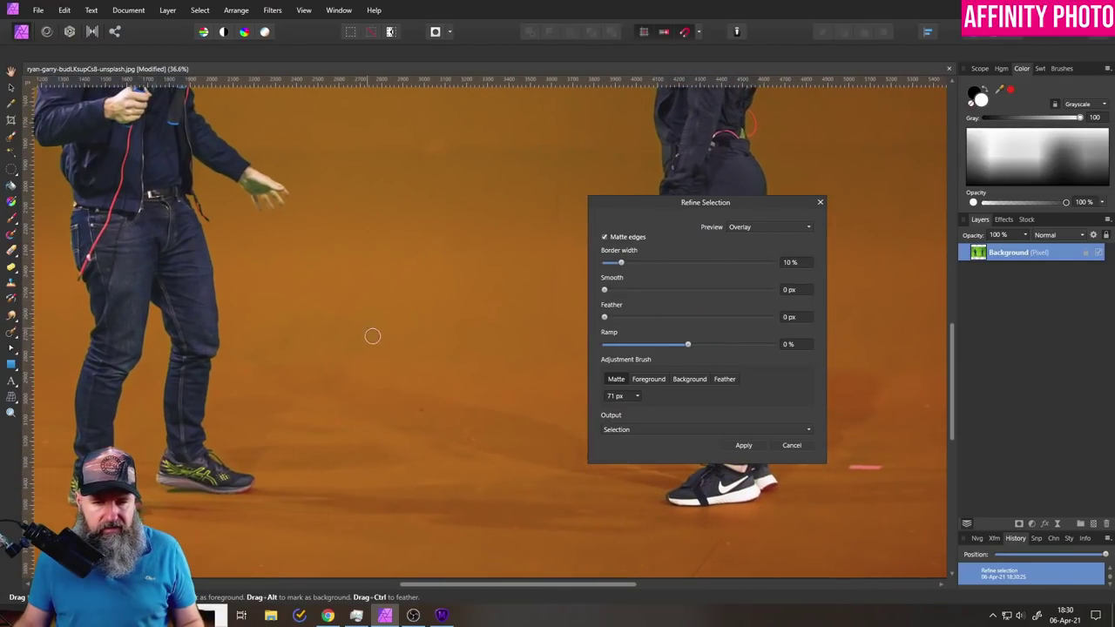
Apply the refined selection, mask out the green background, and deselect.
click(743, 445)
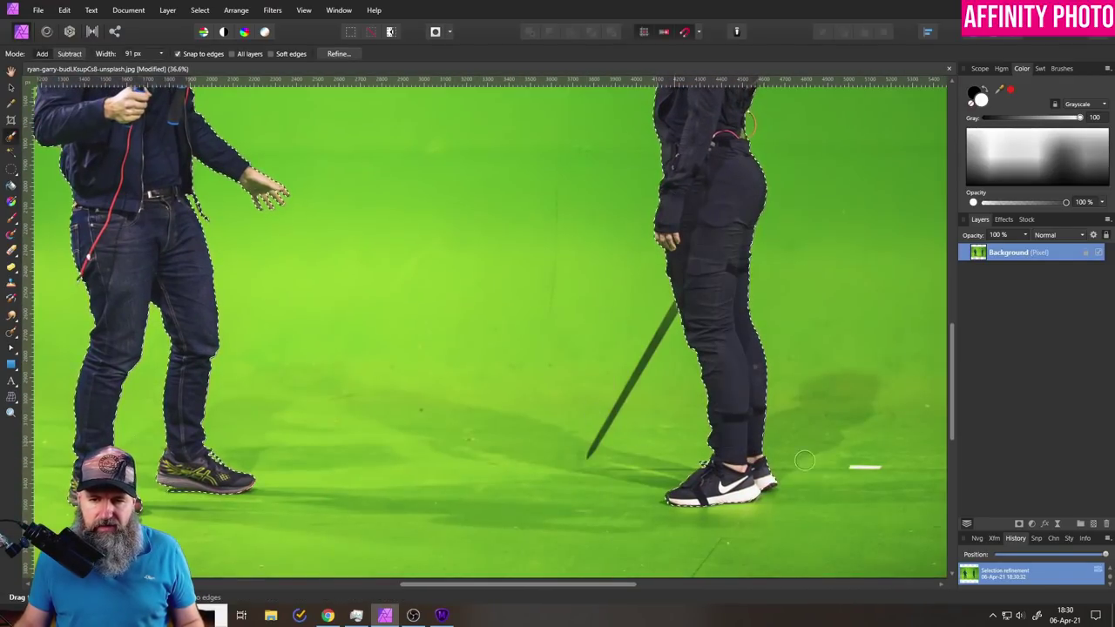
click(1019, 525)
key(ctrl+d)
Bring up File > Open to load the grey chair photo.
scroll(533, 324, down, 4)
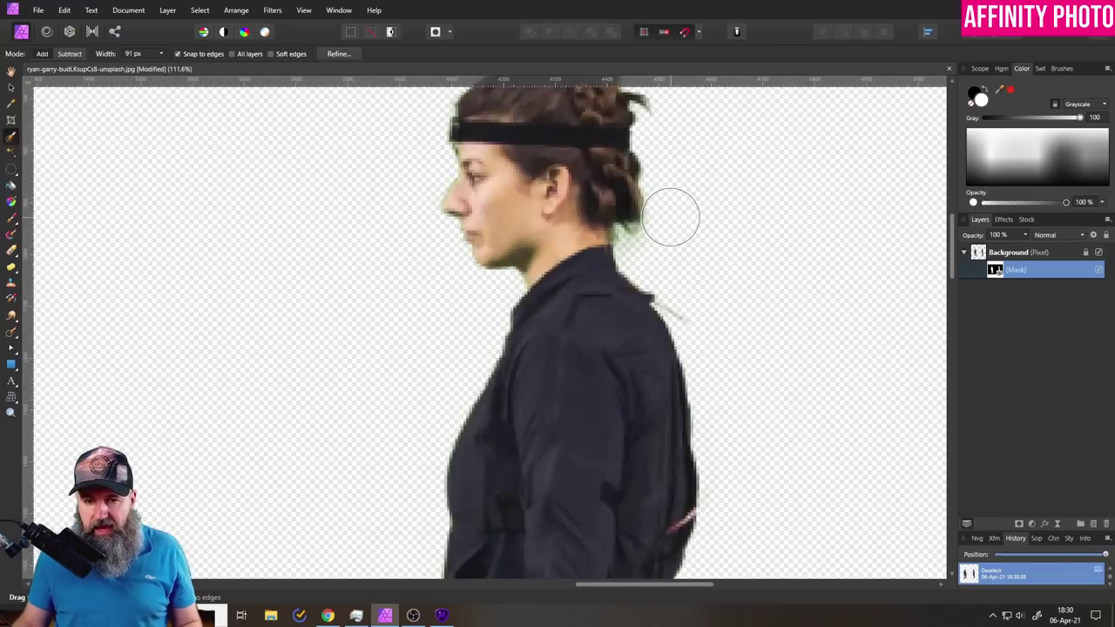
scroll(672, 217, up, 10)
scroll(729, 200, down, 5)
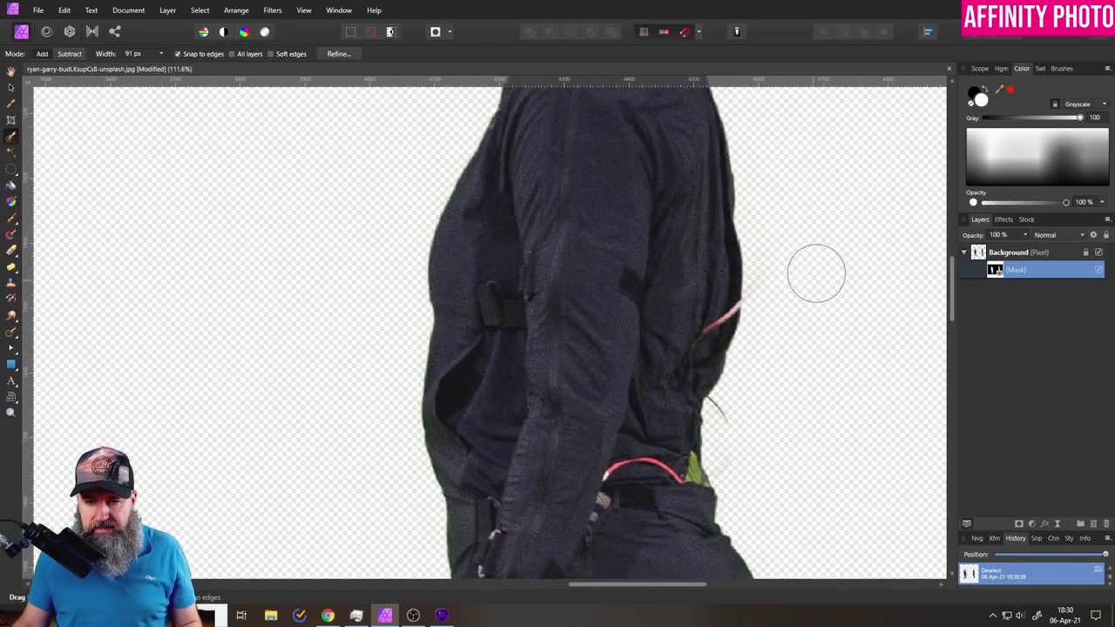
click(38, 10)
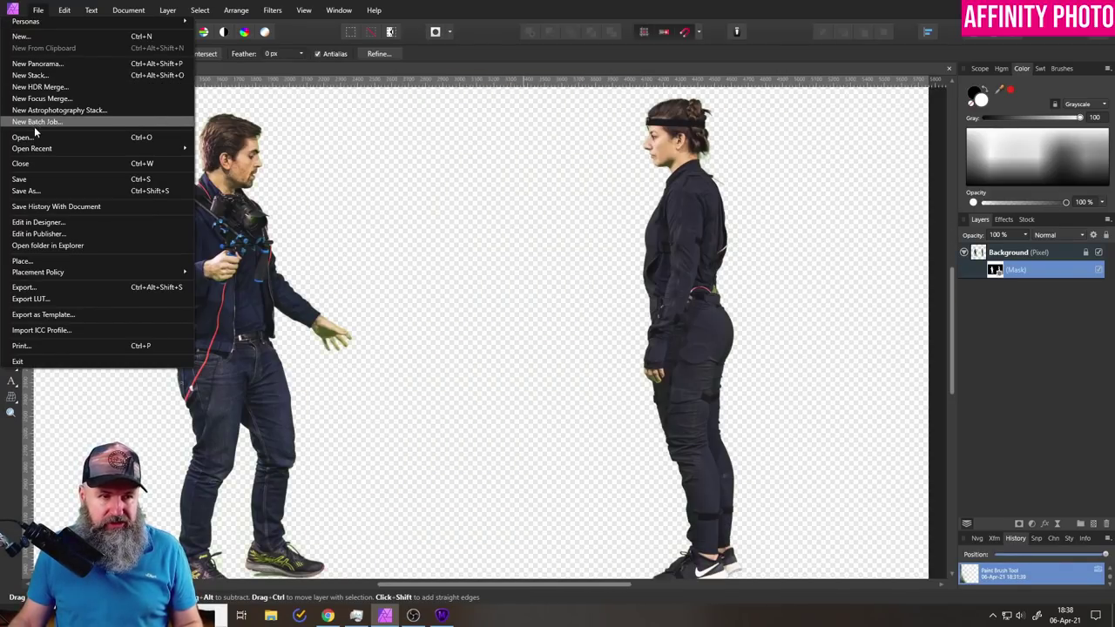
click(24, 137)
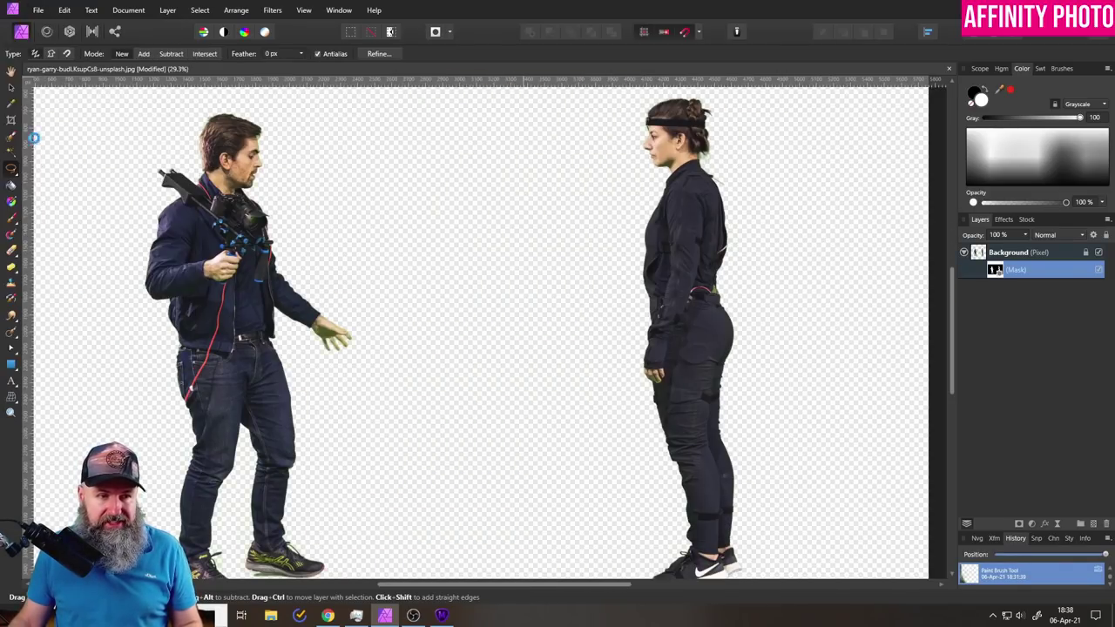
Open the chair photo and paint its back and seat with the Selection Brush.
double_click(453, 161)
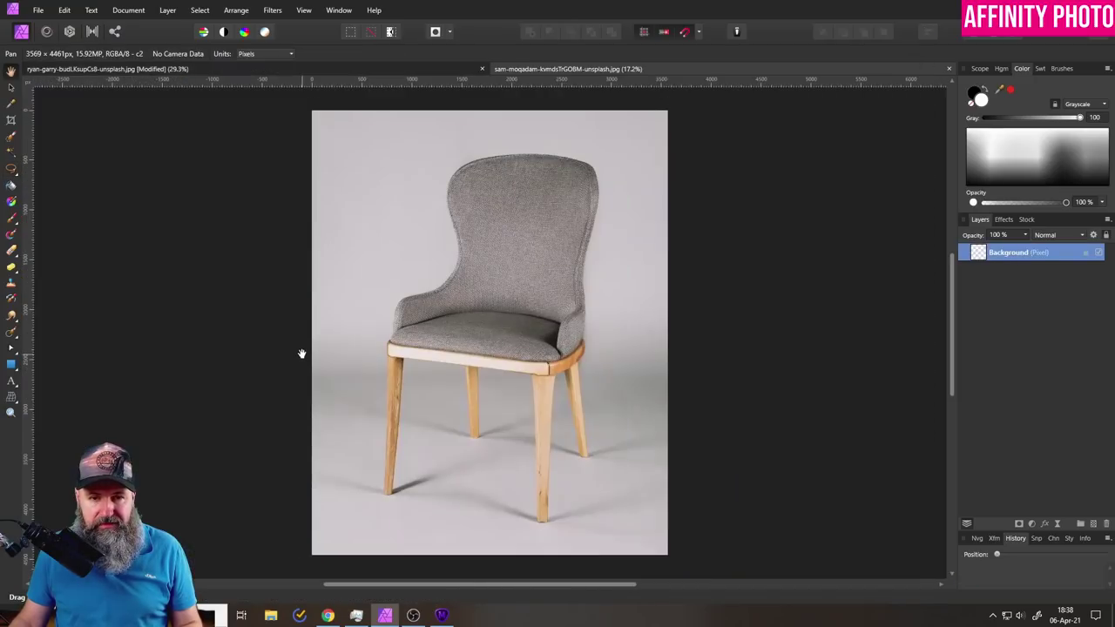
click(11, 140)
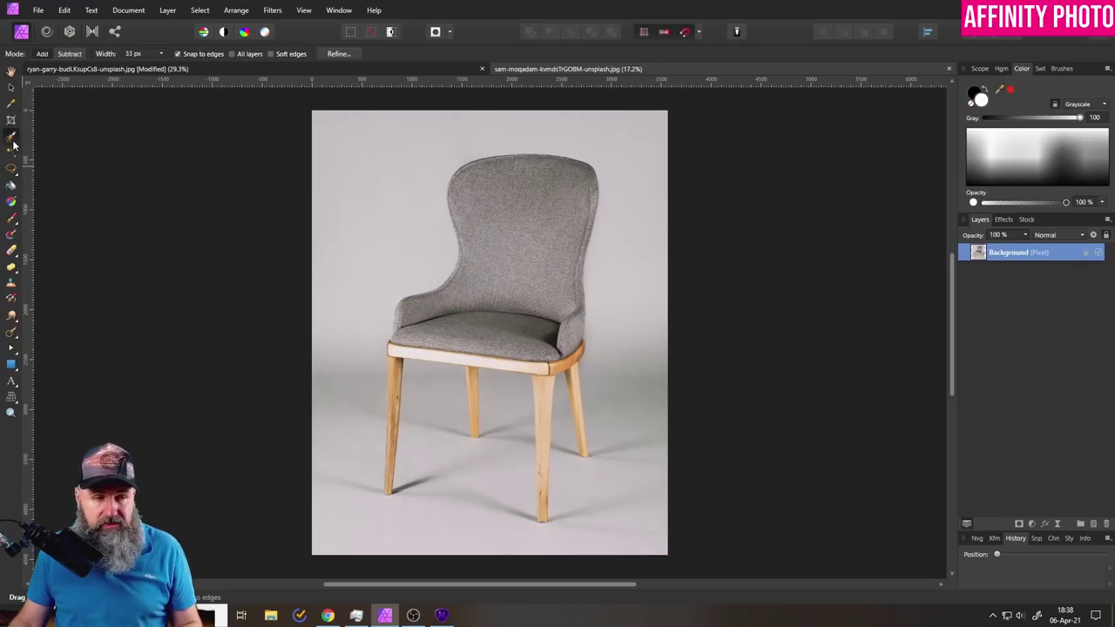
click(162, 54)
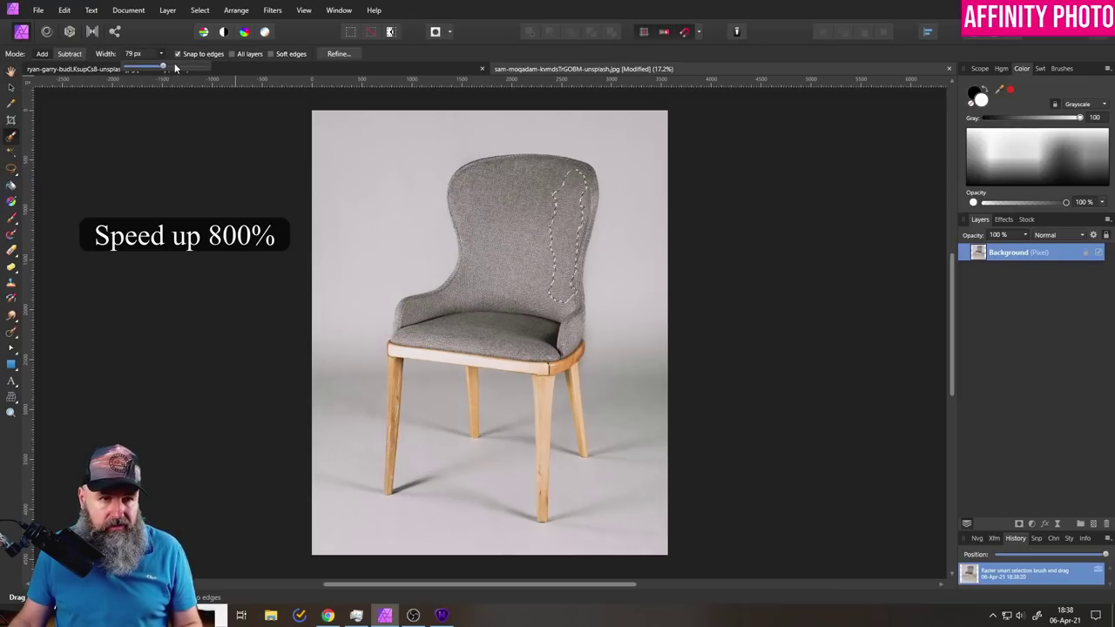
scroll(523, 261, up, 3)
mouse_move(383, 166)
mouse_down()
mouse_move(601, 192)
mouse_move(558, 366)
mouse_move(553, 457)
mouse_up()
With a smaller brush, add the seat rail and all four chair legs to the selection.
key(bracketleft)
key(bracketleft)
key(bracketleft)
key(bracketleft)
scroll(523, 348, up, 5)
scroll(523, 348, up, 3)
mouse_move(331, 166)
mouse_down()
mouse_move(364, 168)
mouse_move(645, 194)
mouse_up()
scroll(645, 194, down, 5)
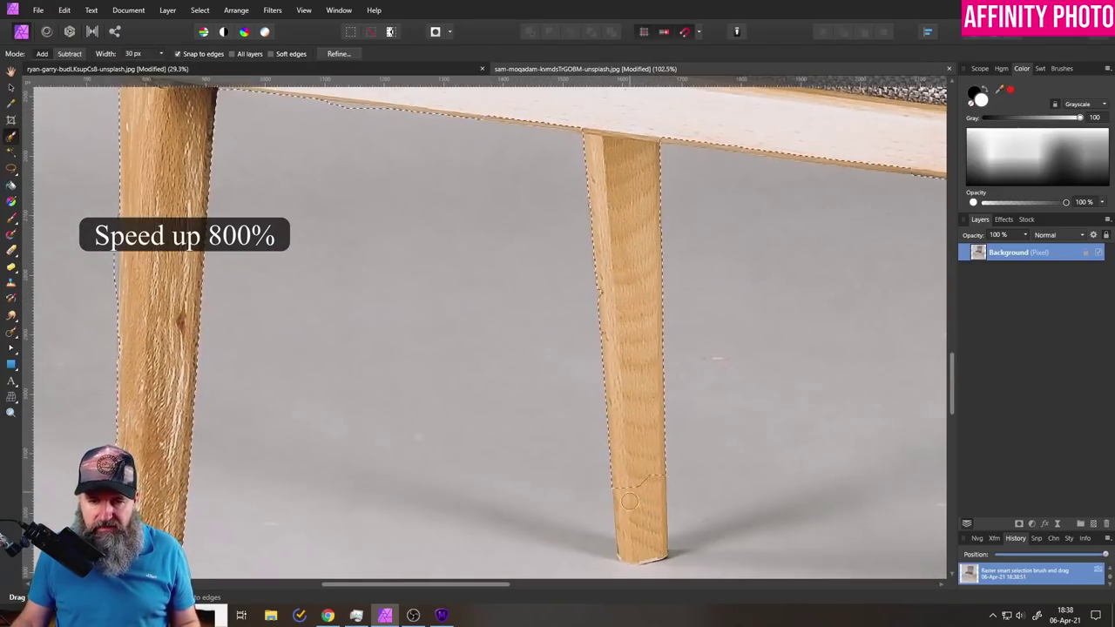
scroll(557, 349, down, 3)
drag(558, 131, 572, 364)
scroll(572, 366, down, 2)
drag(562, 279, 558, 540)
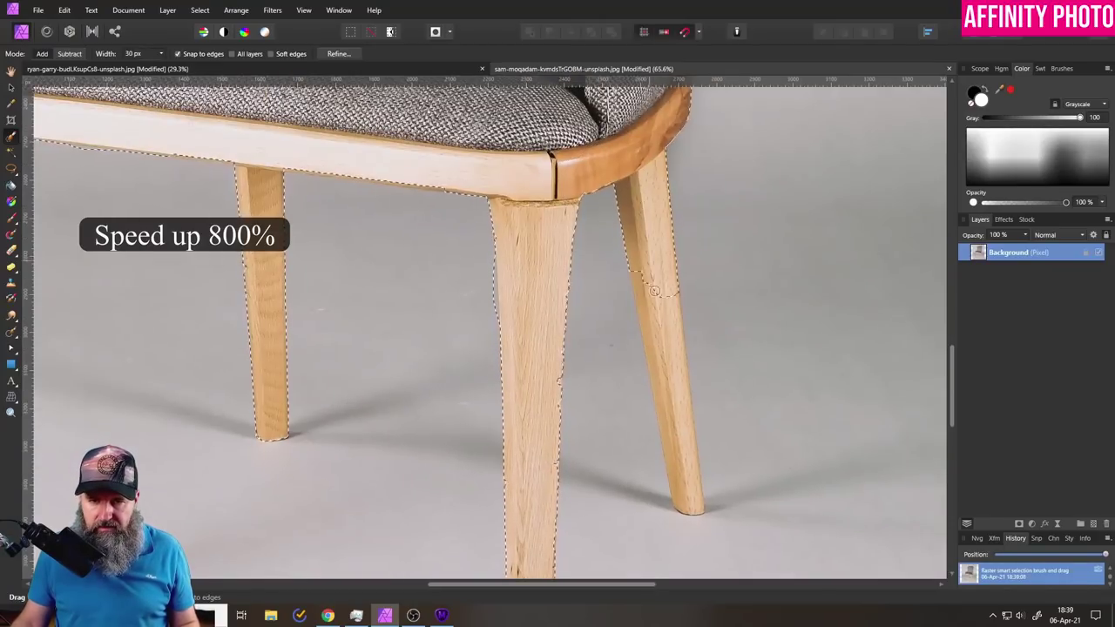
scroll(558, 349, down, 3)
scroll(522, 348, down, 1)
drag(533, 392, 536, 566)
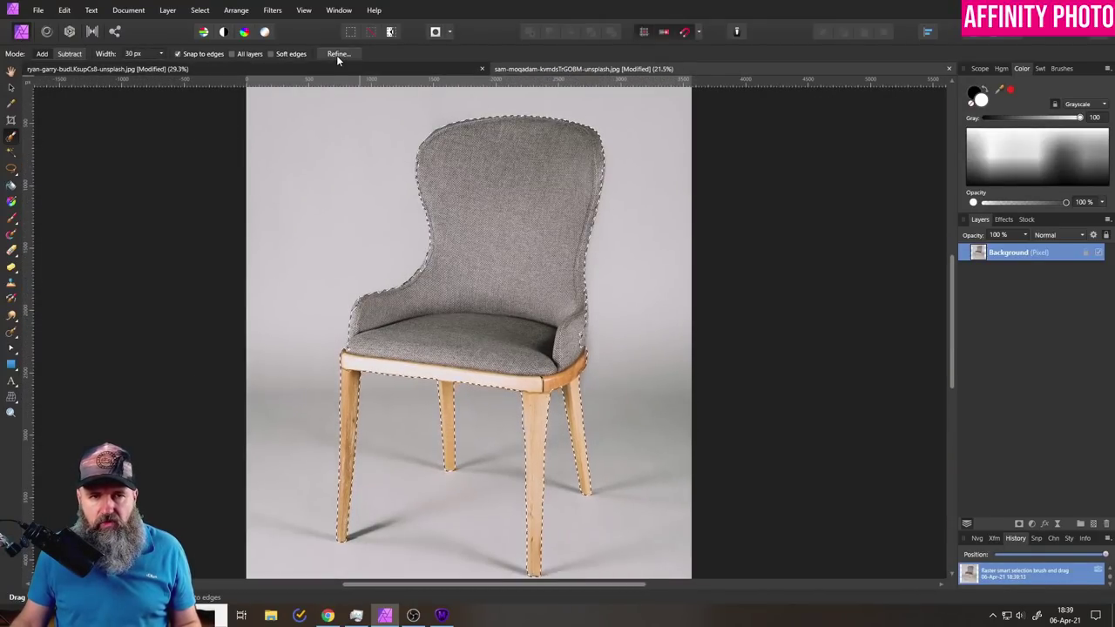
Open Refine Selection with a Black and white preview over the chair's edge.
click(339, 53)
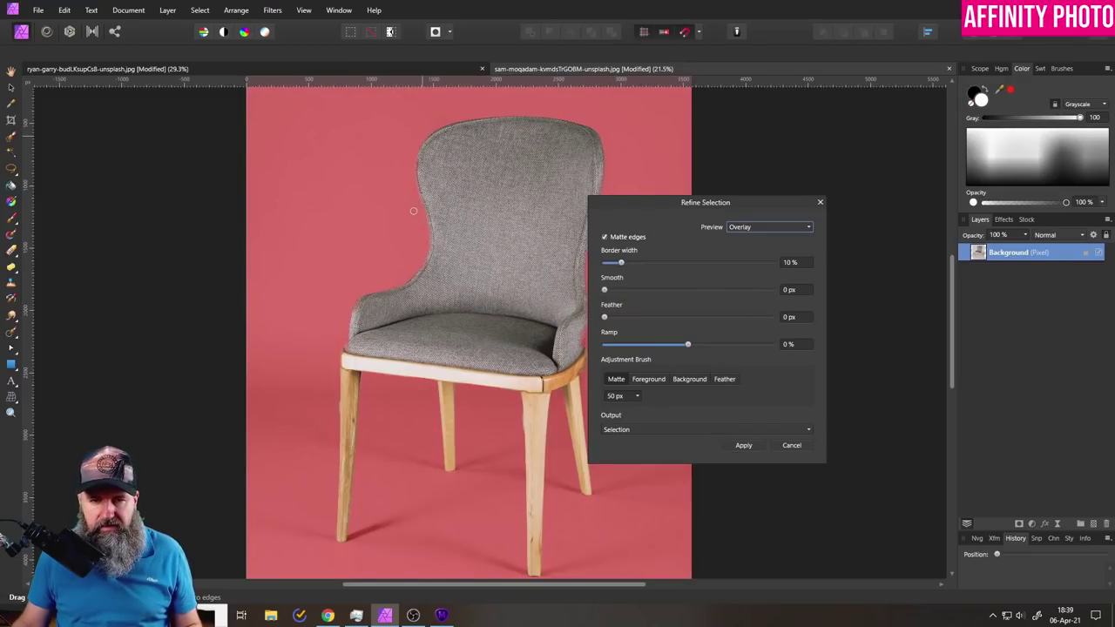
click(749, 228)
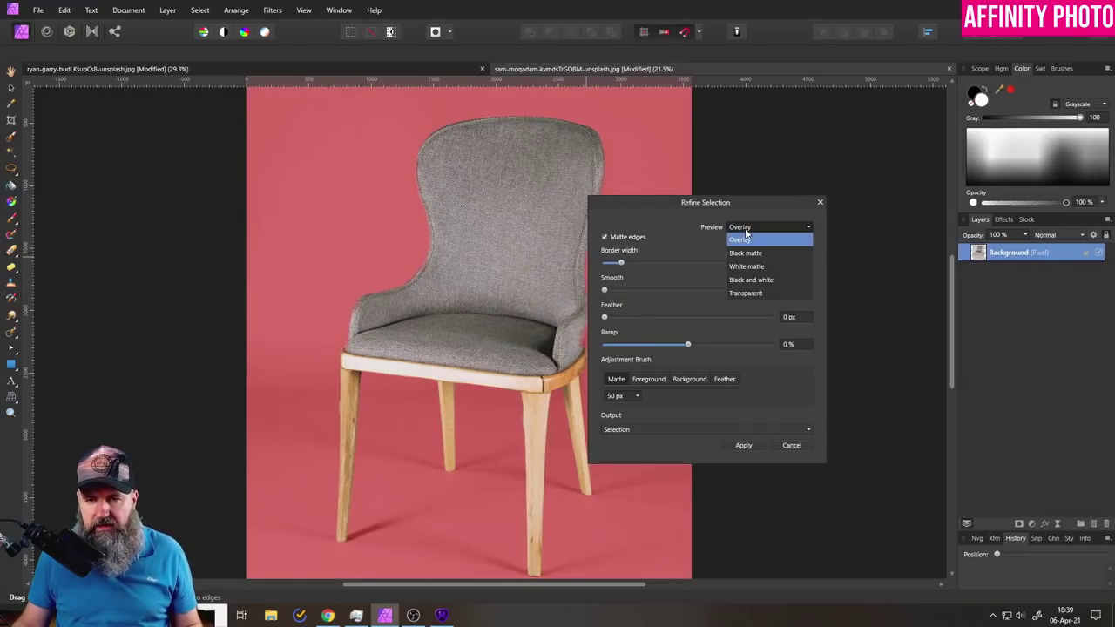
click(752, 280)
mouse_move(460, 278)
mouse_down()
mouse_move(347, 221)
mouse_move(390, 246)
mouse_up()
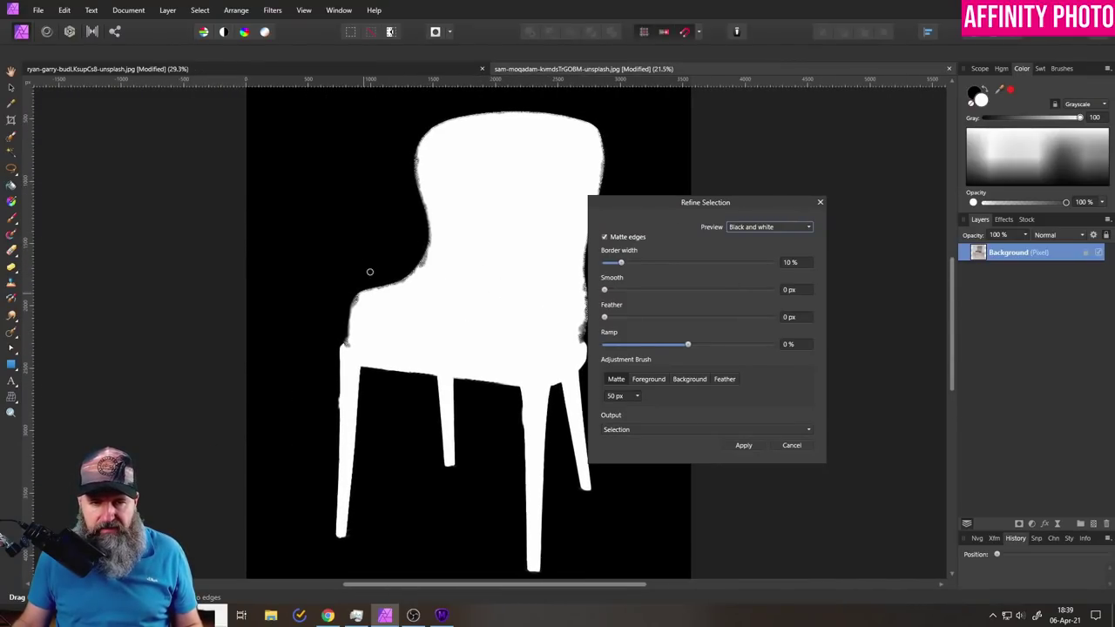
scroll(398, 271, up, 6)
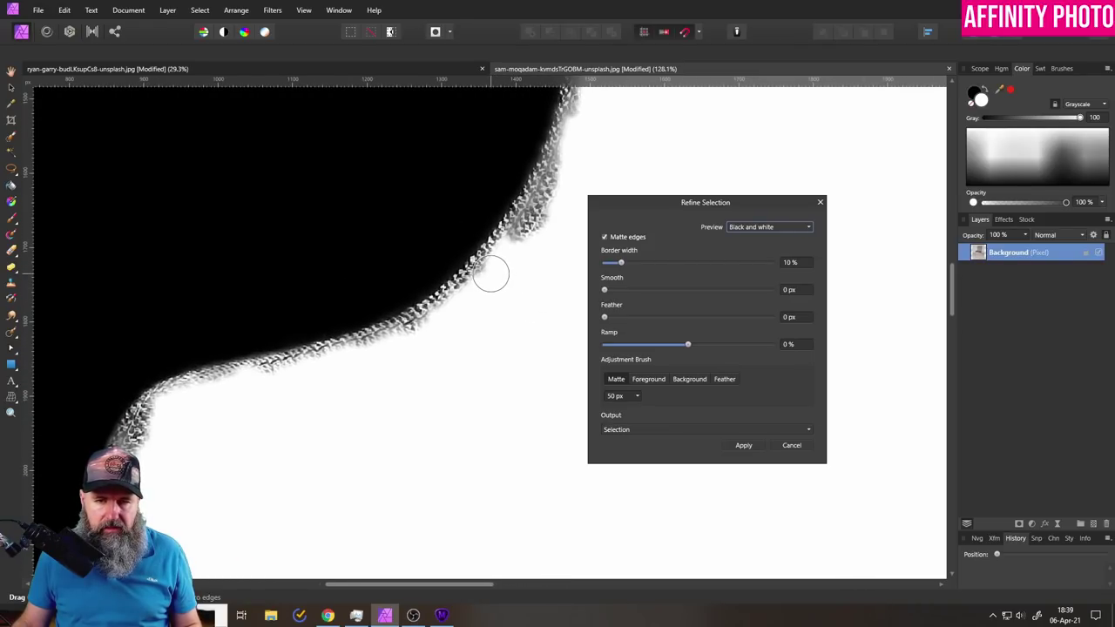
scroll(489, 367, down, 1)
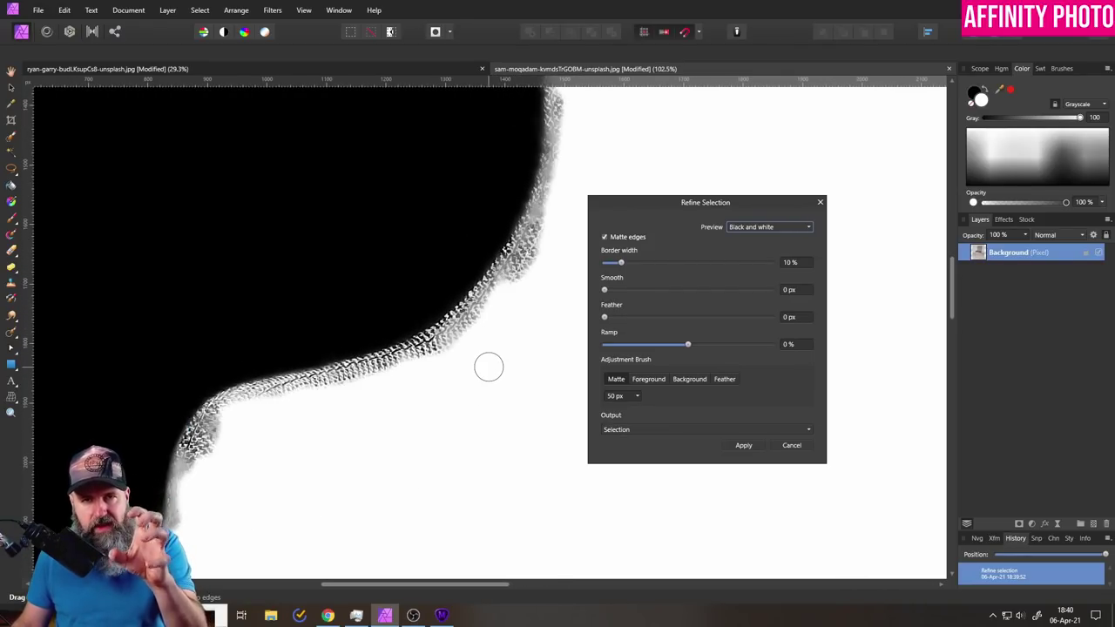
Brush the chair's curved edges as foreground and apply the refined selection.
click(645, 381)
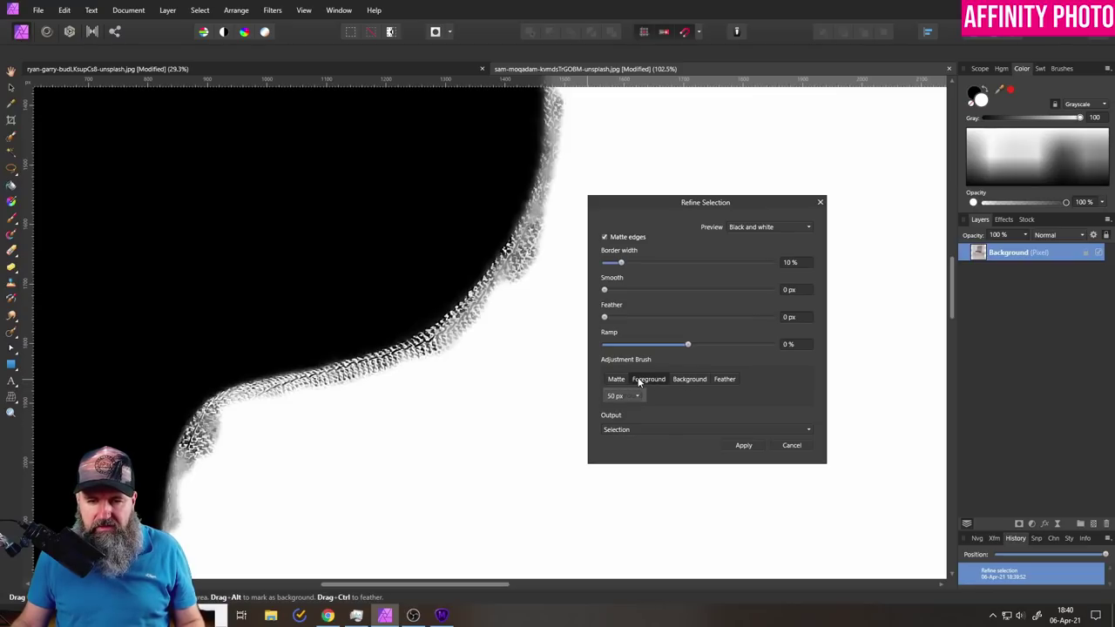
mouse_move(193, 469)
mouse_down()
mouse_move(227, 410)
mouse_move(203, 433)
mouse_move(246, 402)
mouse_move(318, 392)
mouse_move(240, 403)
mouse_move(389, 379)
mouse_move(308, 385)
mouse_move(432, 354)
mouse_move(470, 331)
mouse_move(372, 364)
mouse_move(437, 341)
mouse_move(481, 305)
mouse_move(555, 202)
mouse_move(570, 101)
mouse_up()
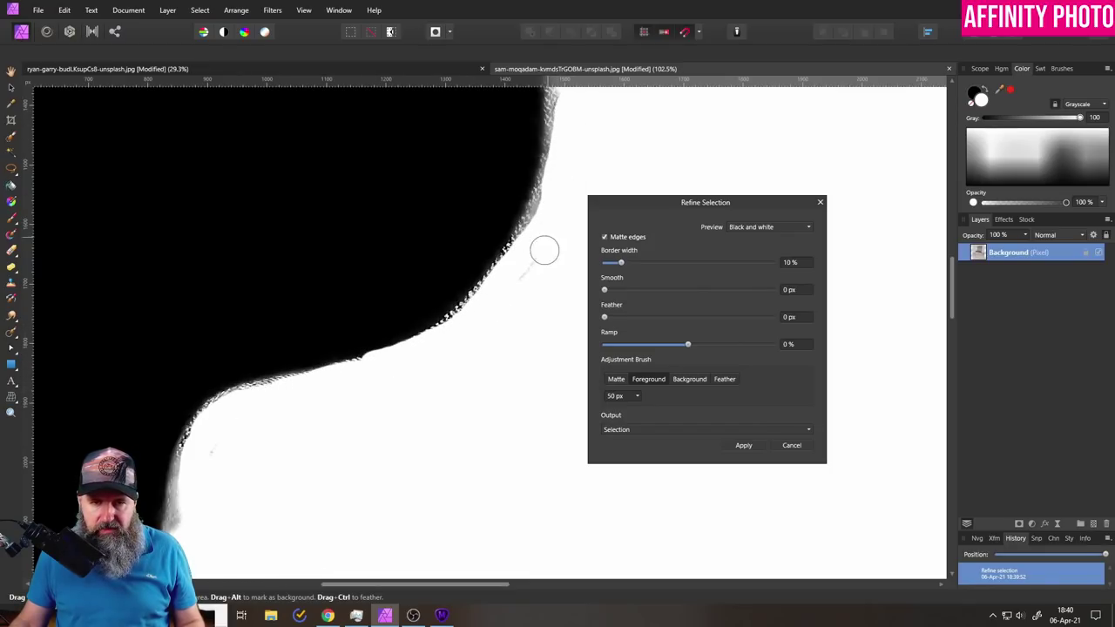
mouse_move(515, 258)
mouse_down()
mouse_move(541, 211)
mouse_move(510, 153)
mouse_up()
click(689, 379)
key(ctrl+0)
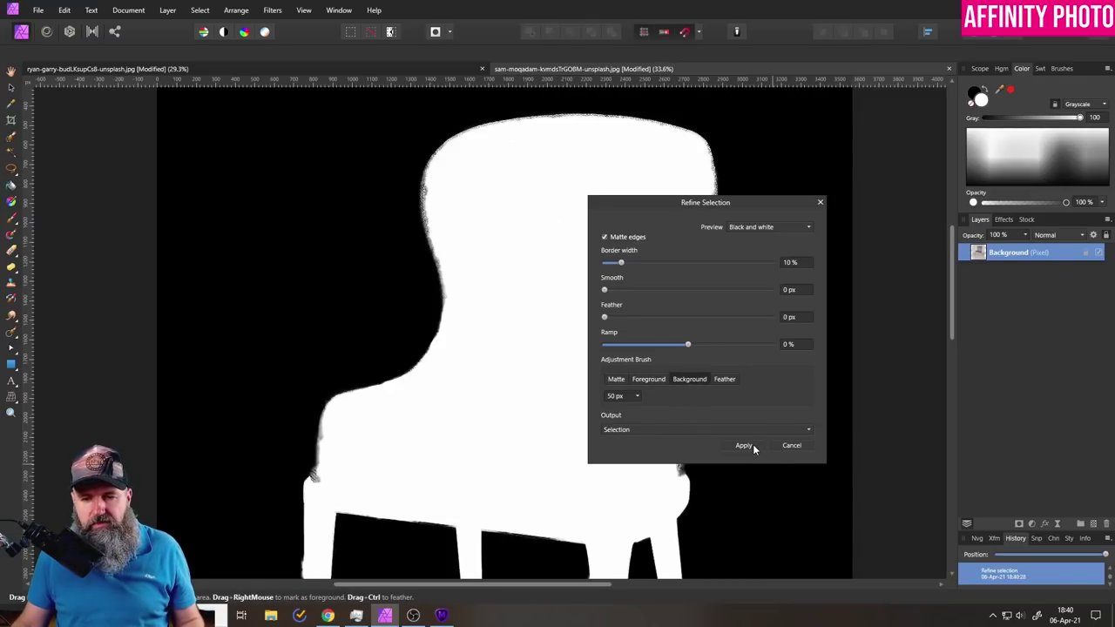
click(743, 445)
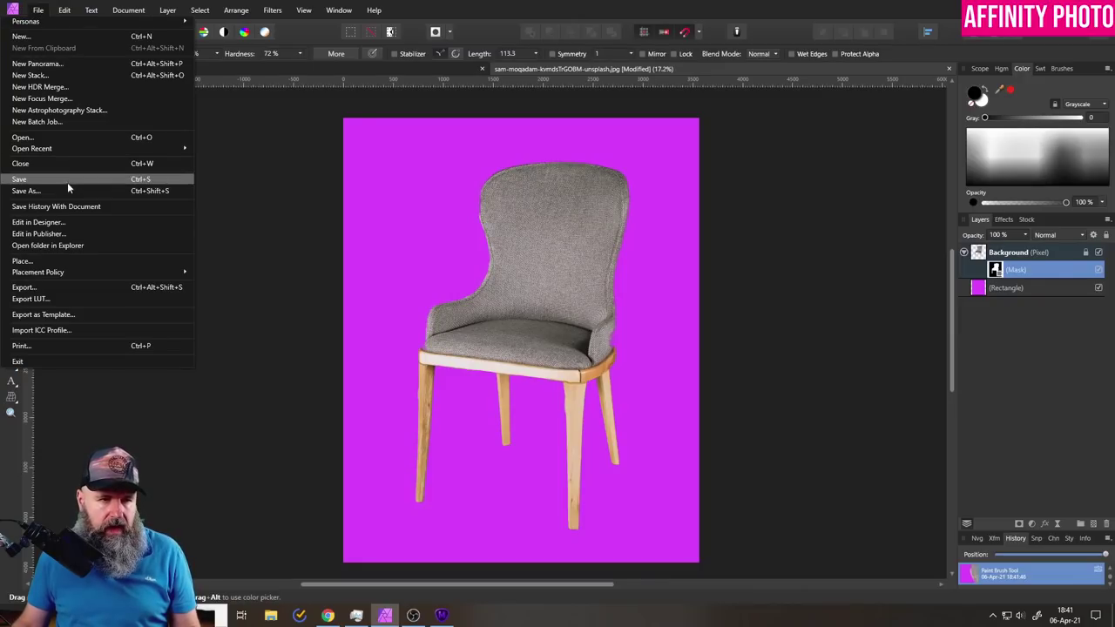
click(26, 138)
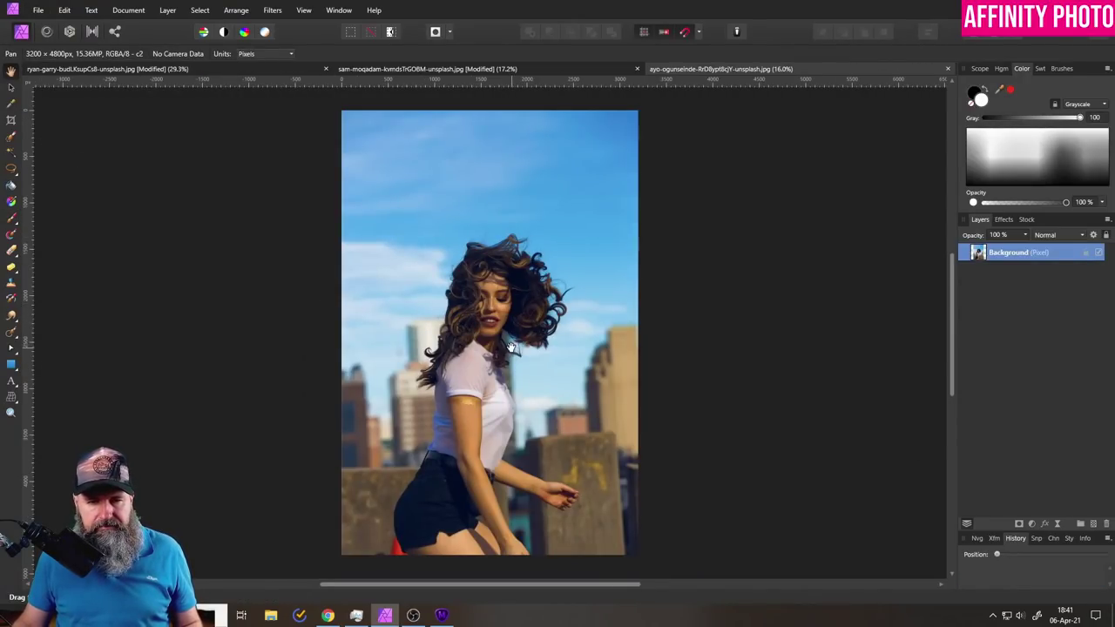
Set the Selection Brush width to 47 px and paint over the woman's shirt, hair and outstretched arm.
click(10, 137)
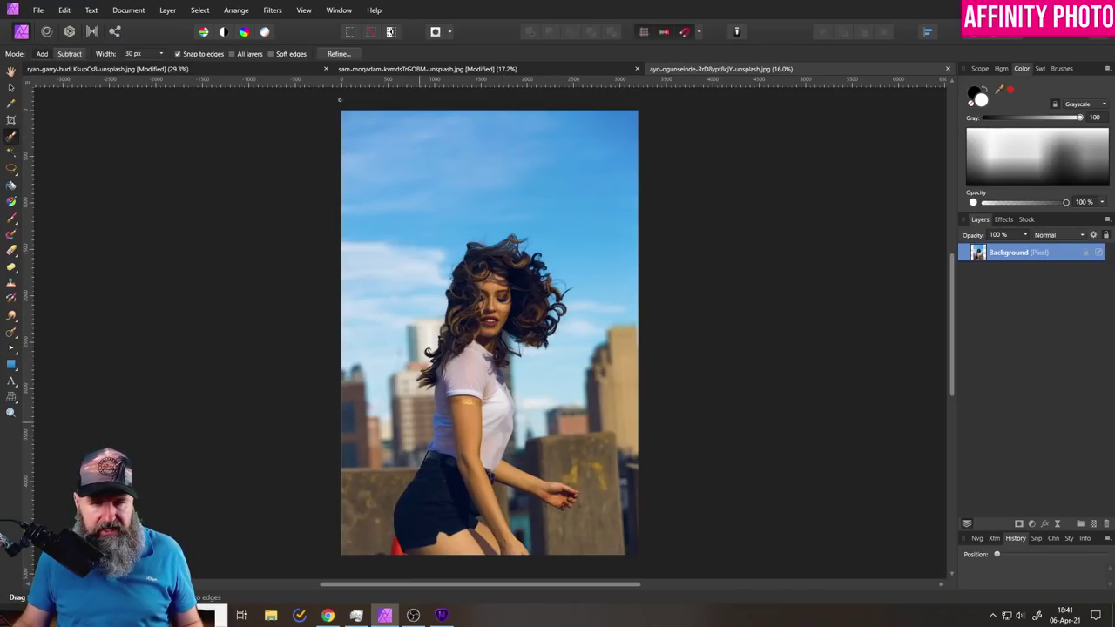
click(161, 53)
drag(162, 67, 176, 68)
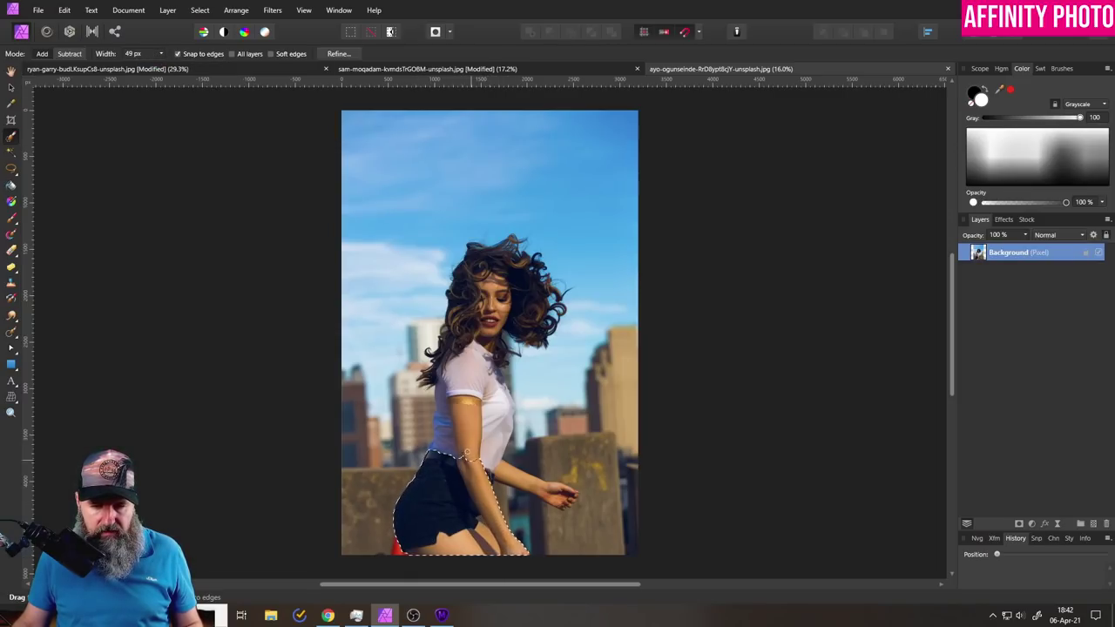
mouse_move(454, 440)
mouse_down()
mouse_move(441, 392)
mouse_move(475, 361)
mouse_move(440, 358)
mouse_move(471, 288)
mouse_move(445, 331)
mouse_move(488, 253)
mouse_move(508, 247)
mouse_move(479, 296)
mouse_move(496, 283)
mouse_move(479, 279)
mouse_move(492, 292)
mouse_move(483, 305)
mouse_move(497, 288)
mouse_move(488, 296)
mouse_up()
drag(518, 479, 570, 499)
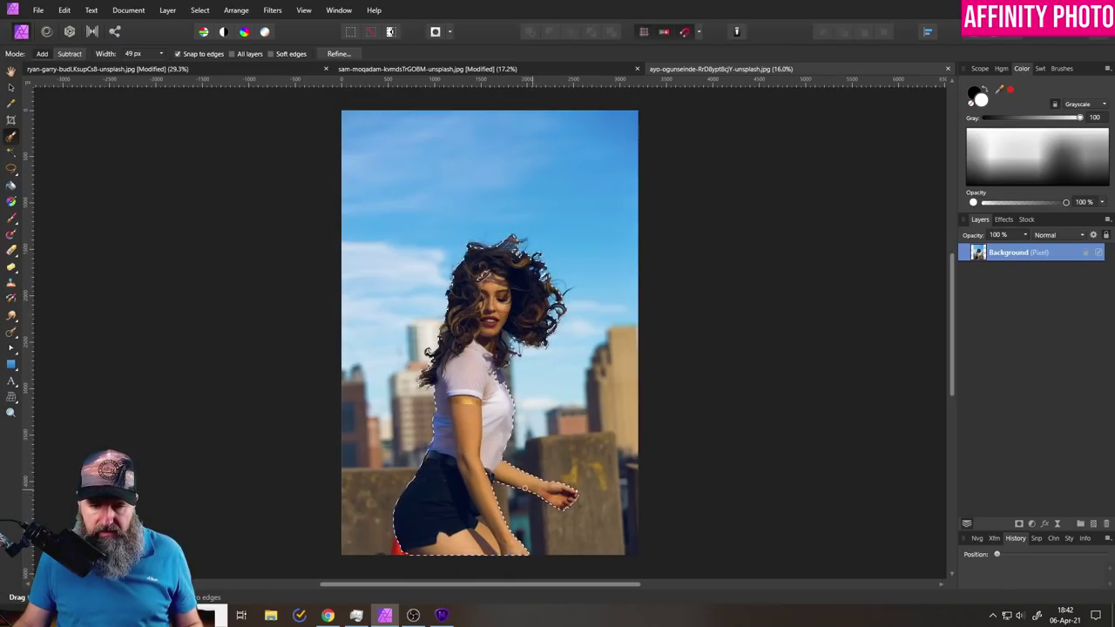
Open Refine Selection and try Black and white and Black matte previews before returning to Overlay.
click(339, 54)
click(750, 227)
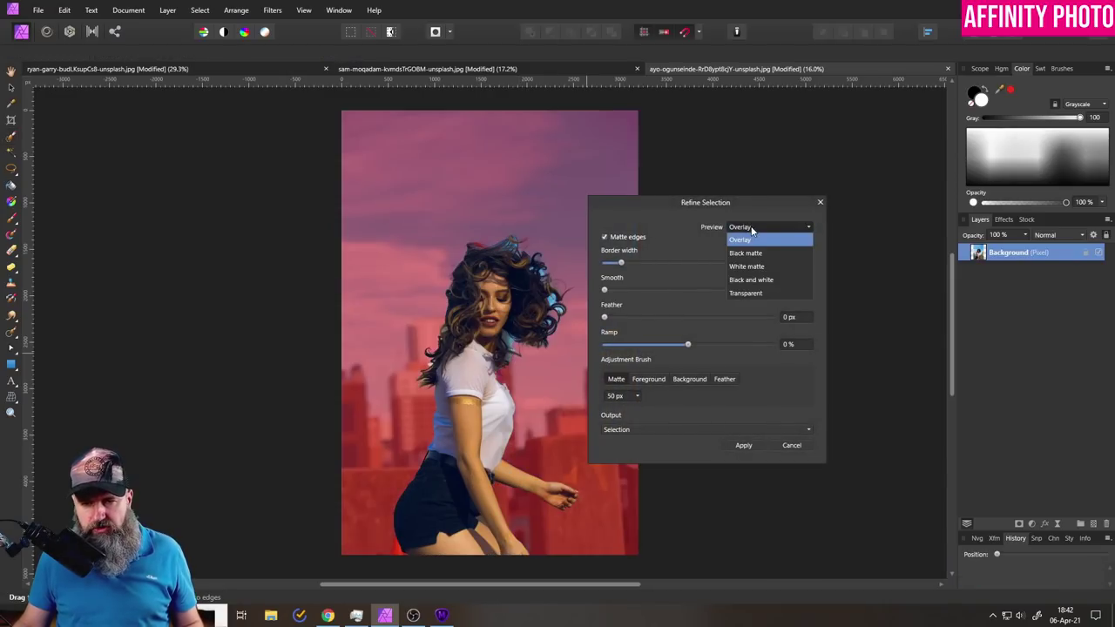
click(751, 279)
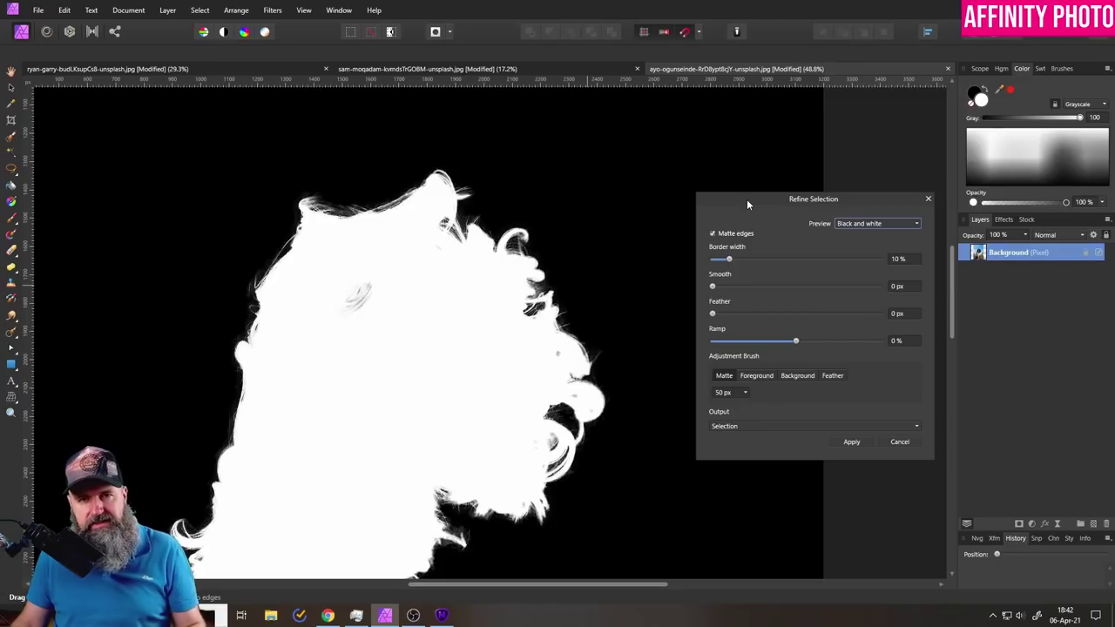
click(865, 225)
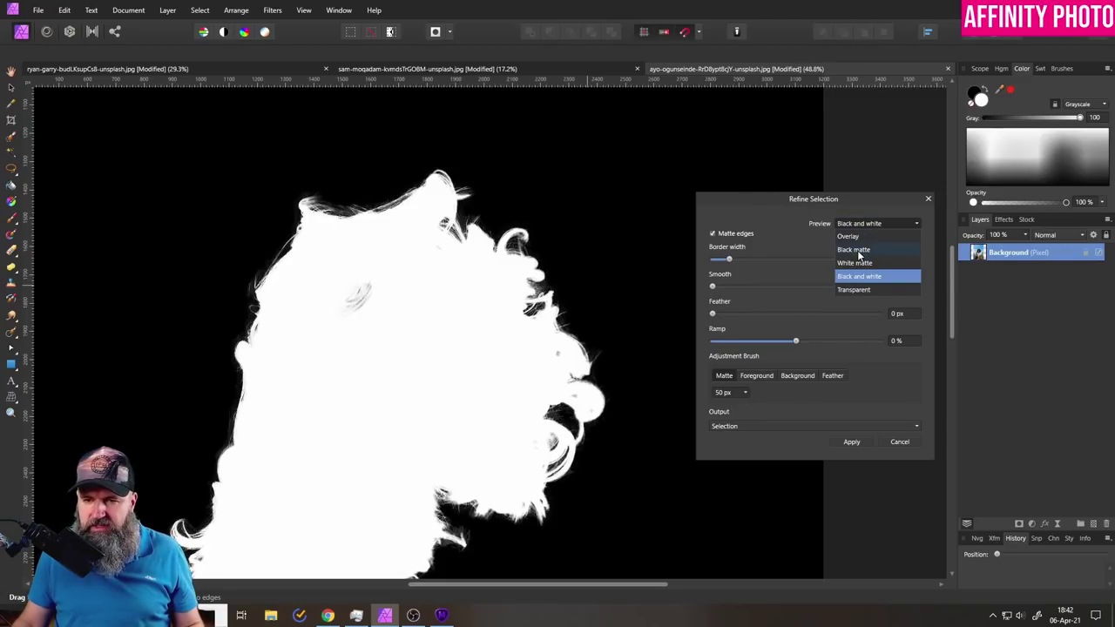
click(857, 250)
click(875, 223)
click(847, 236)
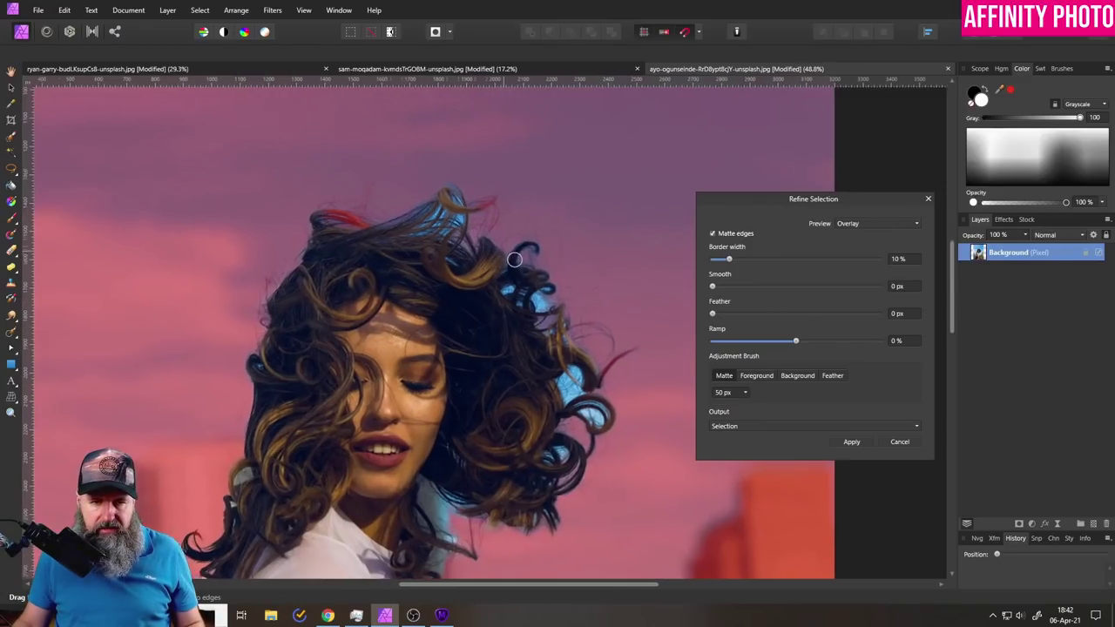
Matte-brush the stray strands along the right side of the curls.
scroll(515, 261, up, 1)
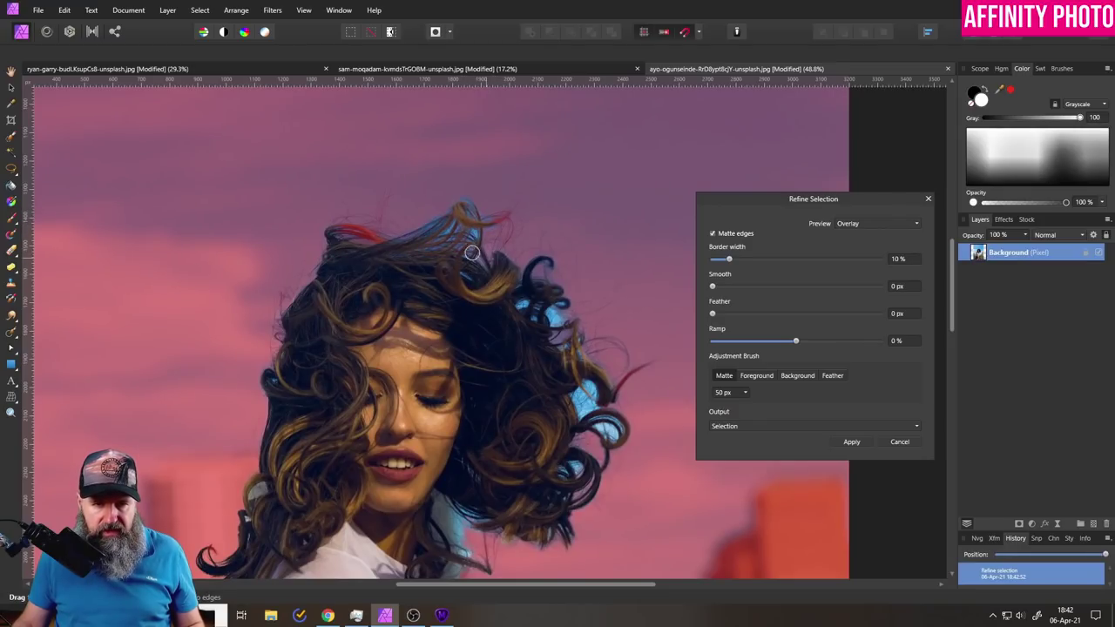
scroll(518, 301, up, 1)
click(540, 334)
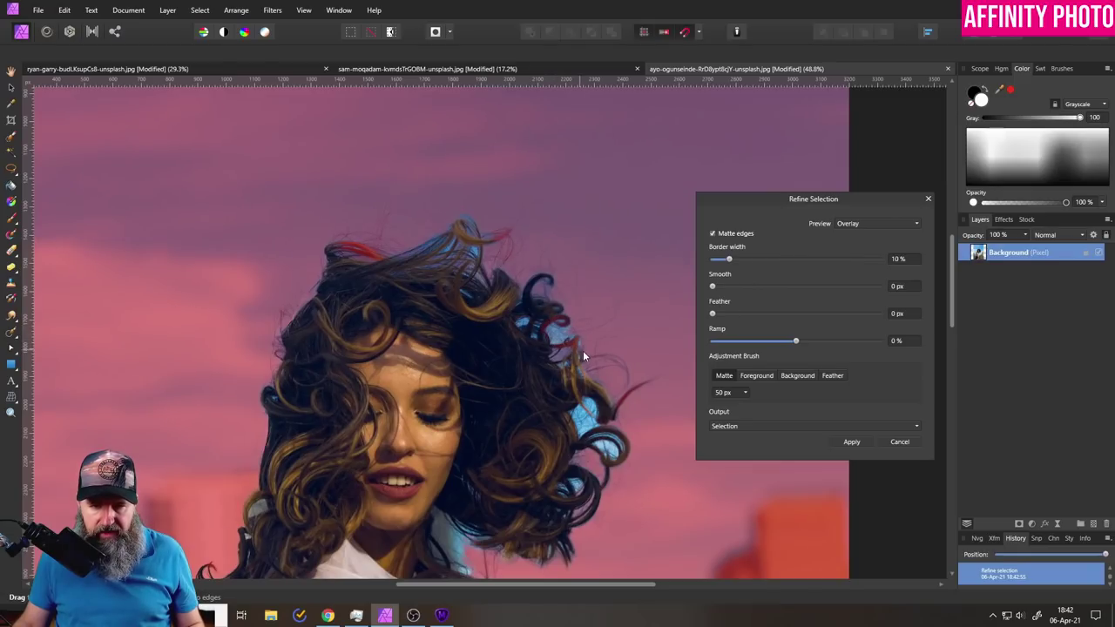
click(580, 346)
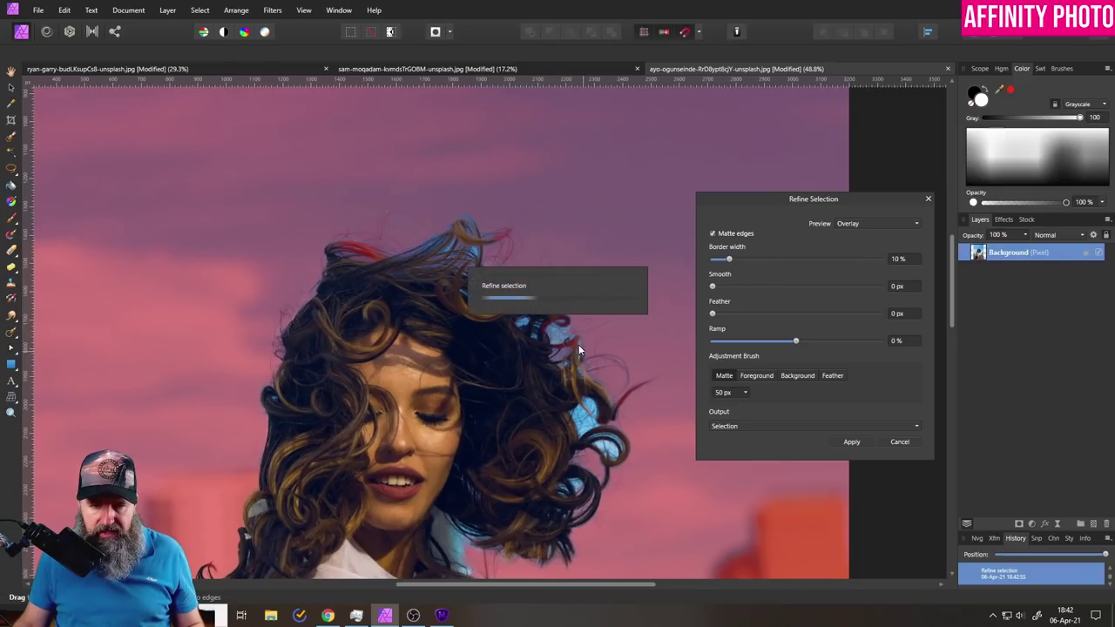
click(529, 323)
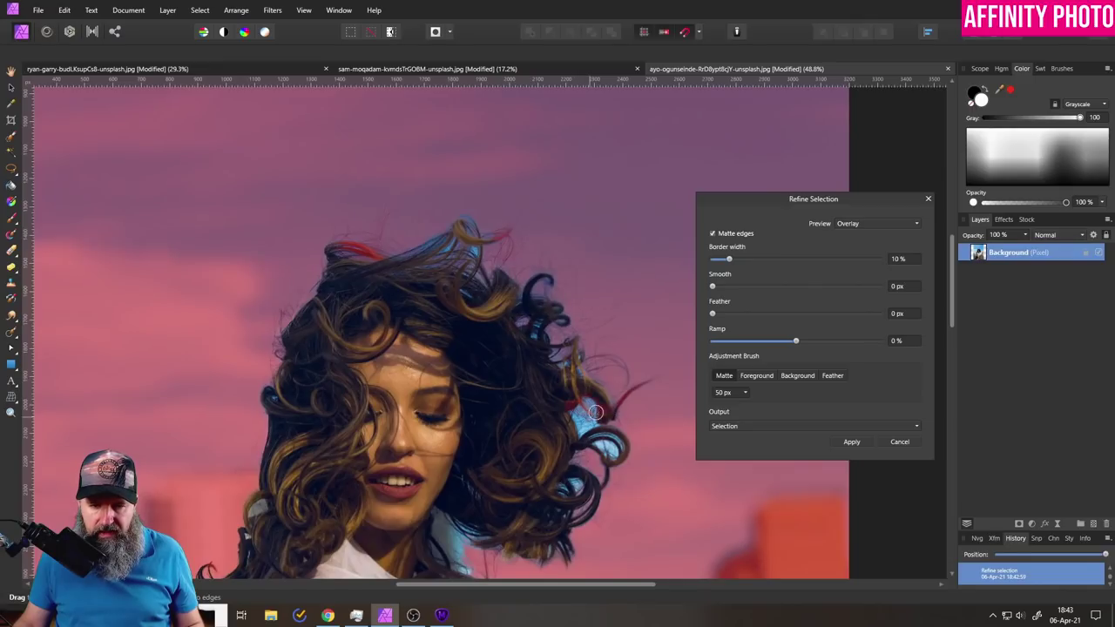
drag(613, 428, 628, 453)
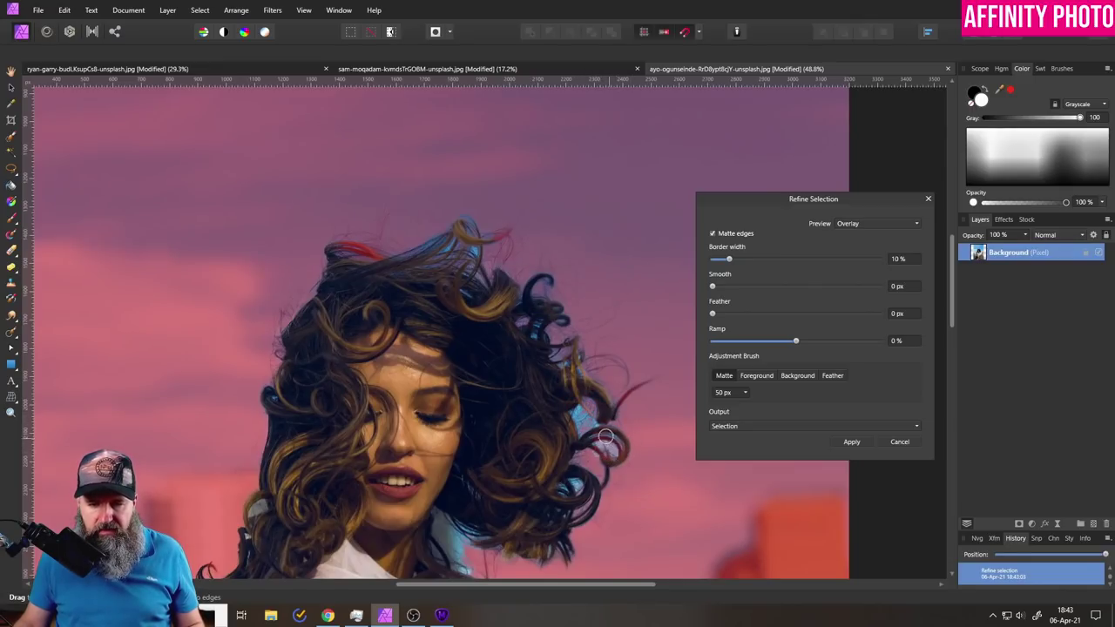
click(607, 441)
scroll(599, 451, up, 5)
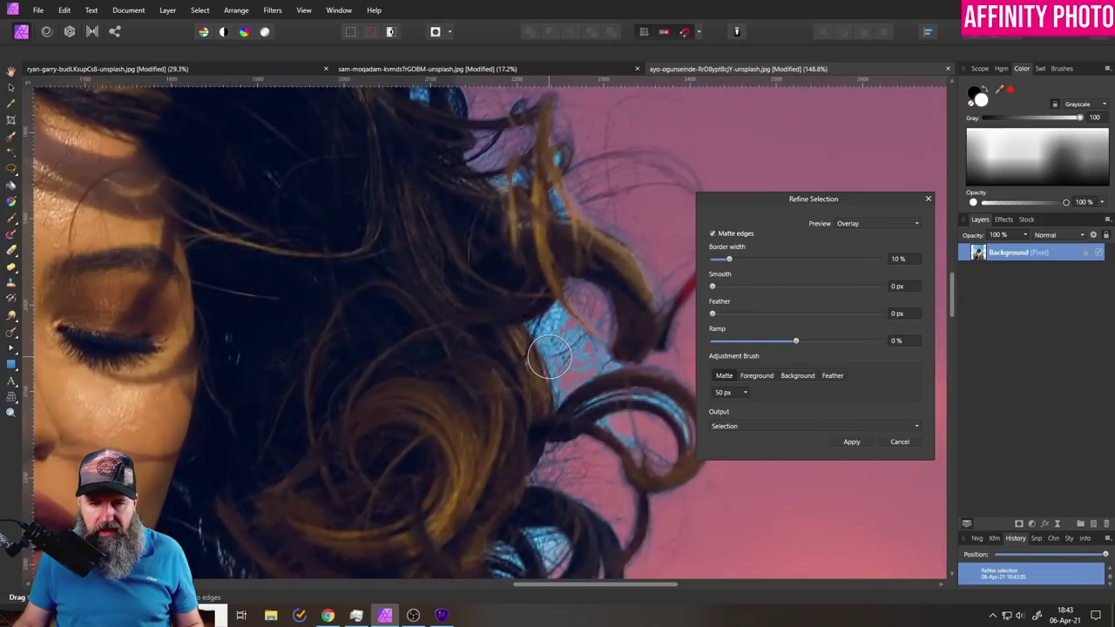
Set the refine brush to 15 px and brush the gap between curls and the looping curl.
click(745, 393)
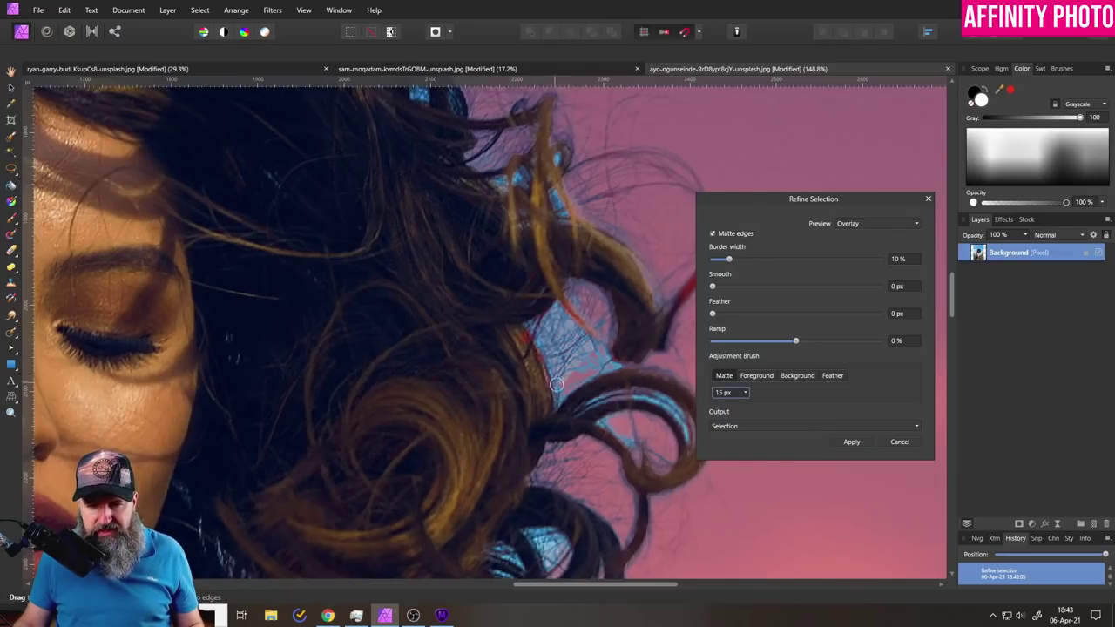
drag(591, 368, 619, 400)
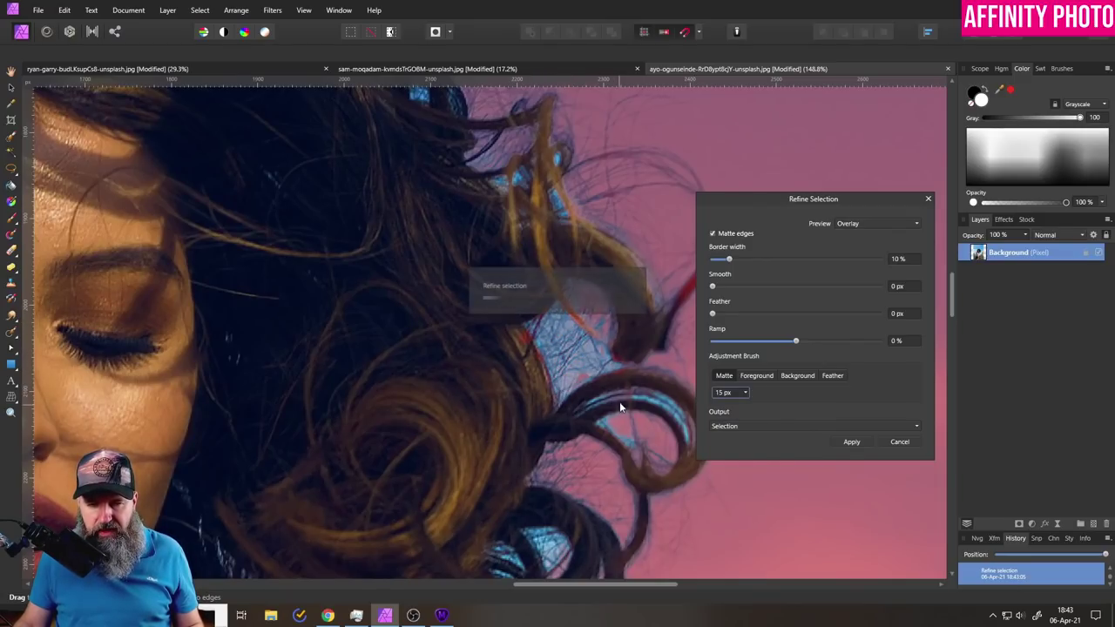
scroll(599, 321, down, 2)
scroll(599, 320, right, 2)
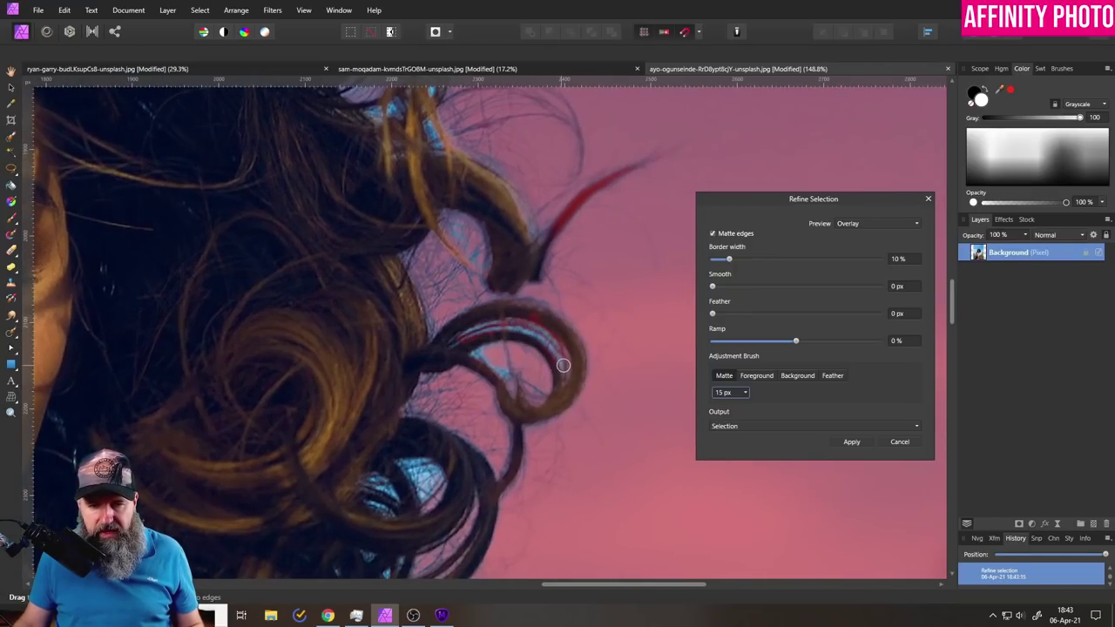
mouse_move(476, 329)
mouse_down()
mouse_move(515, 373)
mouse_move(498, 364)
mouse_up()
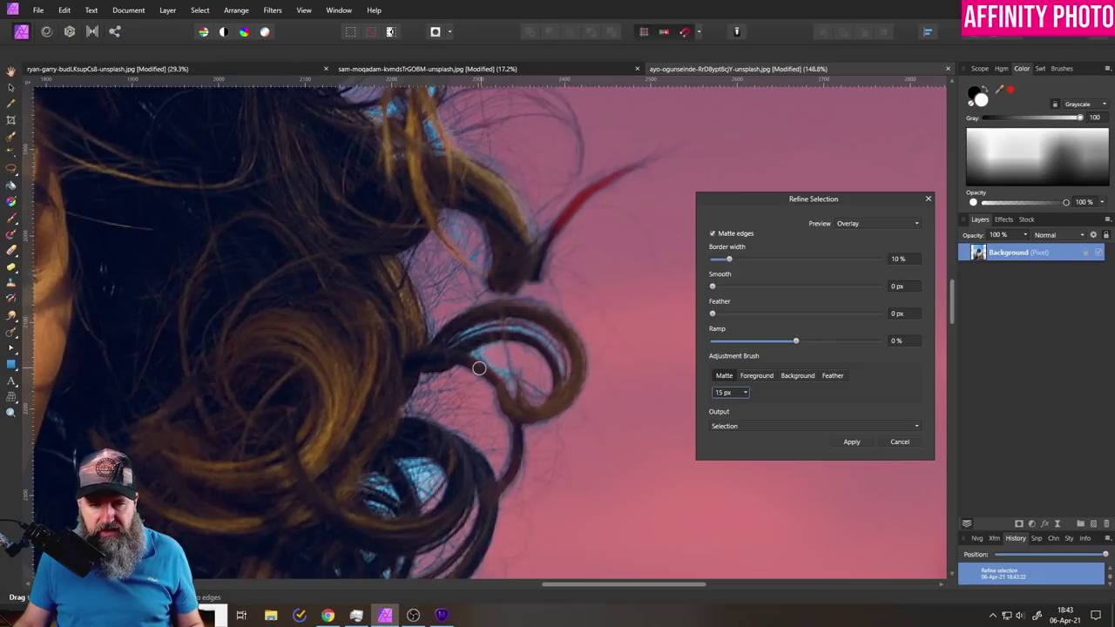
scroll(491, 358, down, 5)
scroll(491, 358, up, 5)
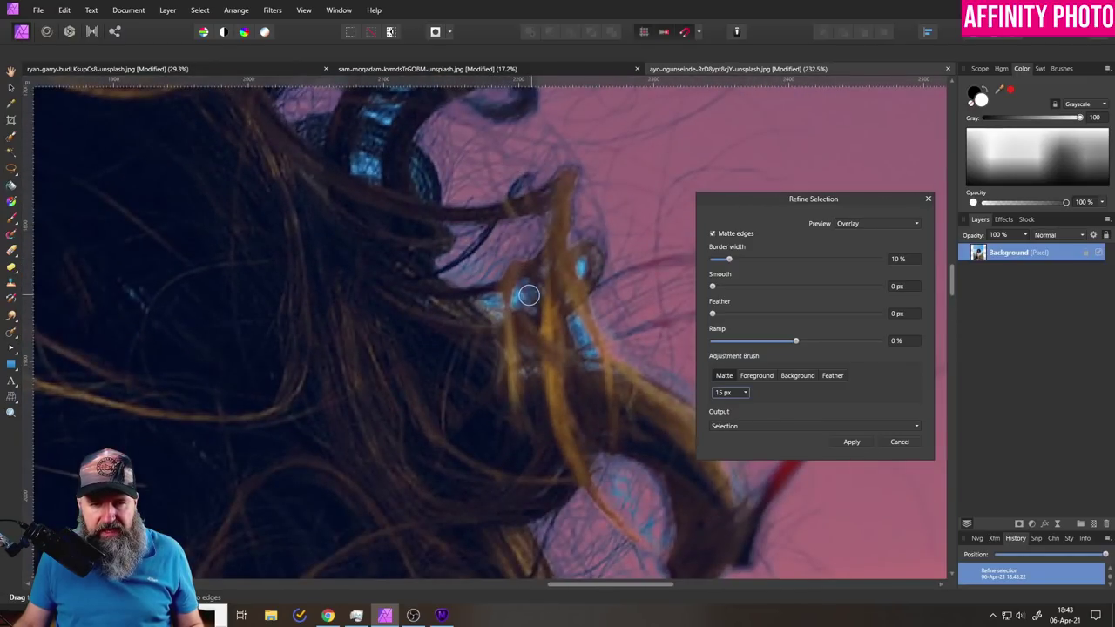
Refine the fine strands around the lighter lock of hair.
click(524, 296)
click(579, 266)
click(587, 336)
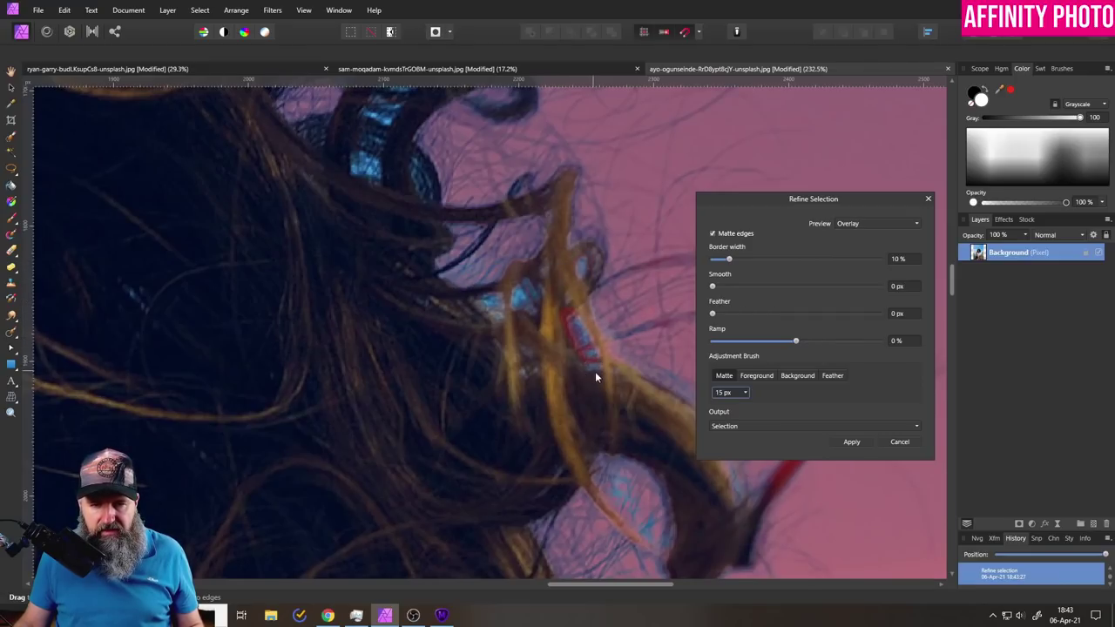
click(514, 324)
click(490, 302)
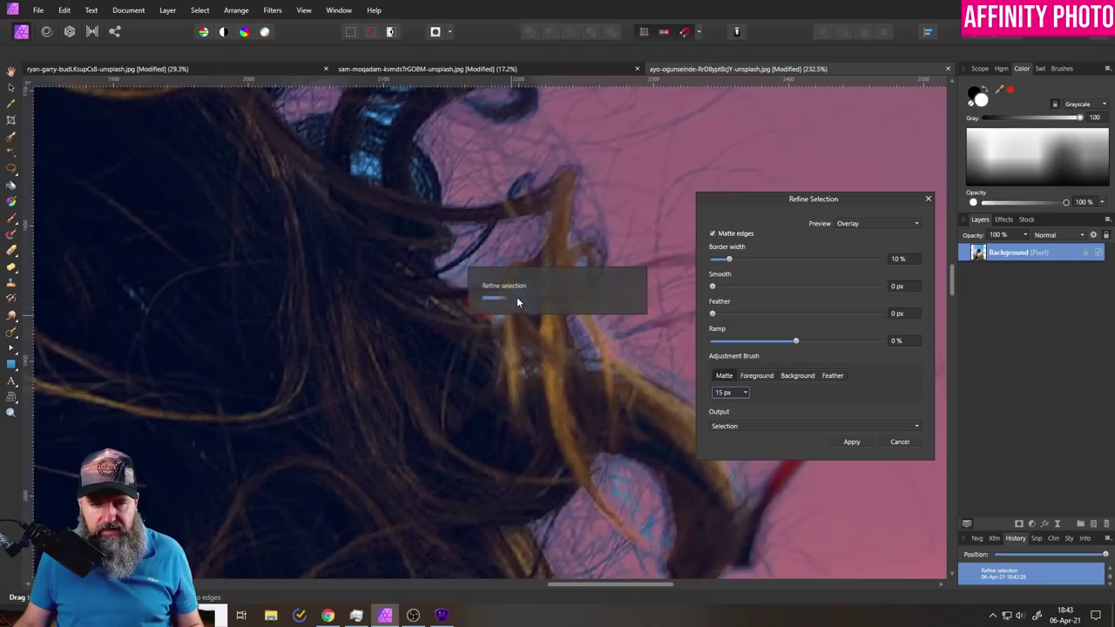
click(524, 329)
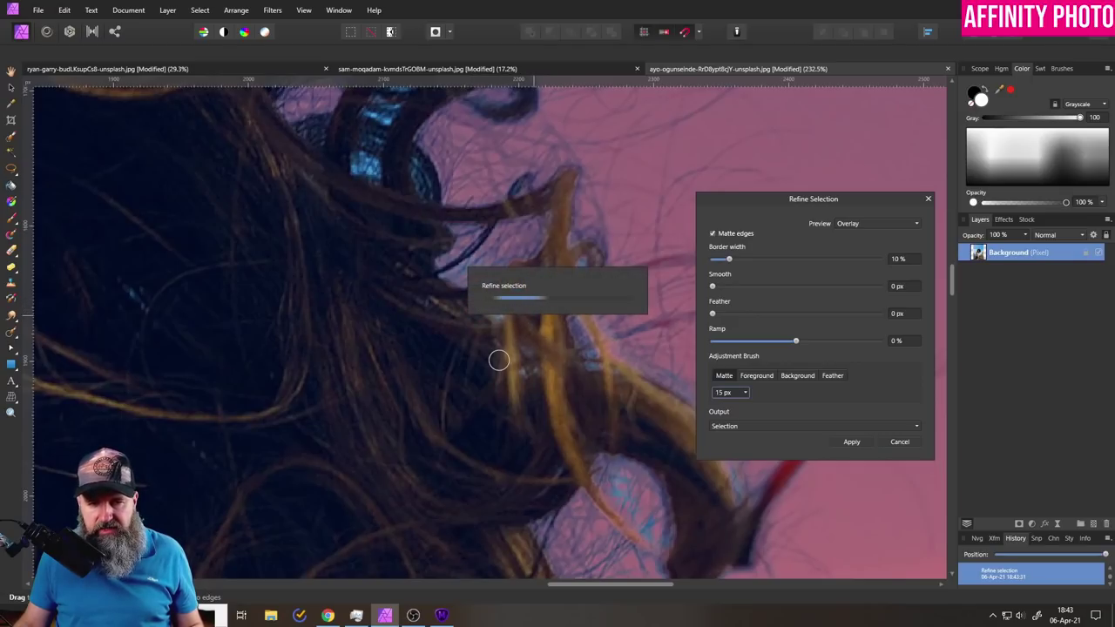
scroll(476, 351, down, 3)
Check the black-and-white mask, then matte-brush the strands atop the head in Overlay.
click(867, 223)
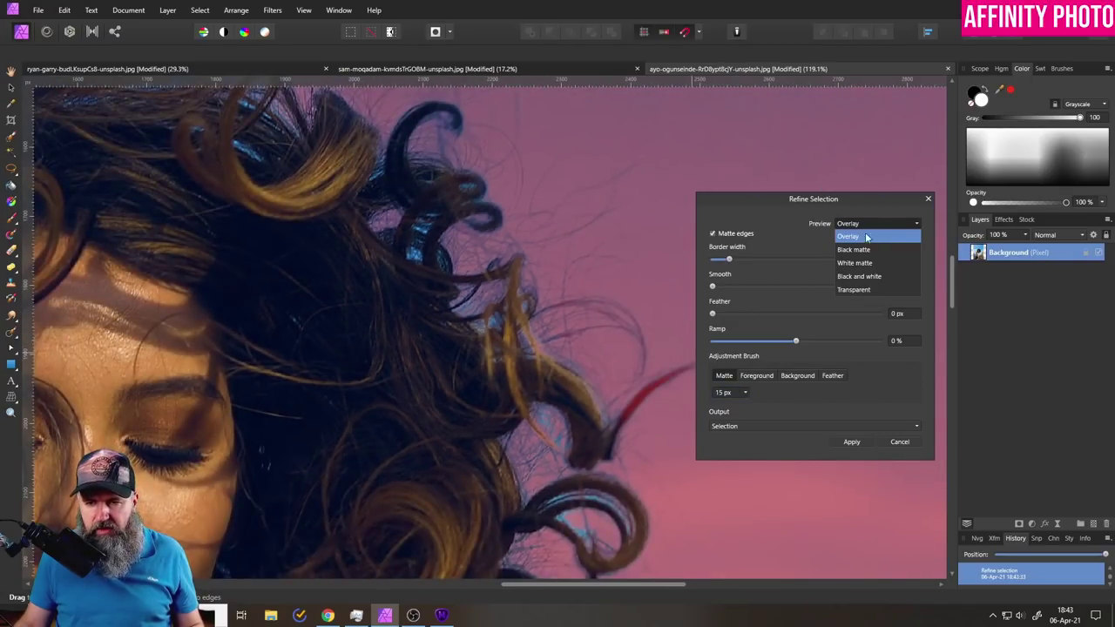
click(866, 277)
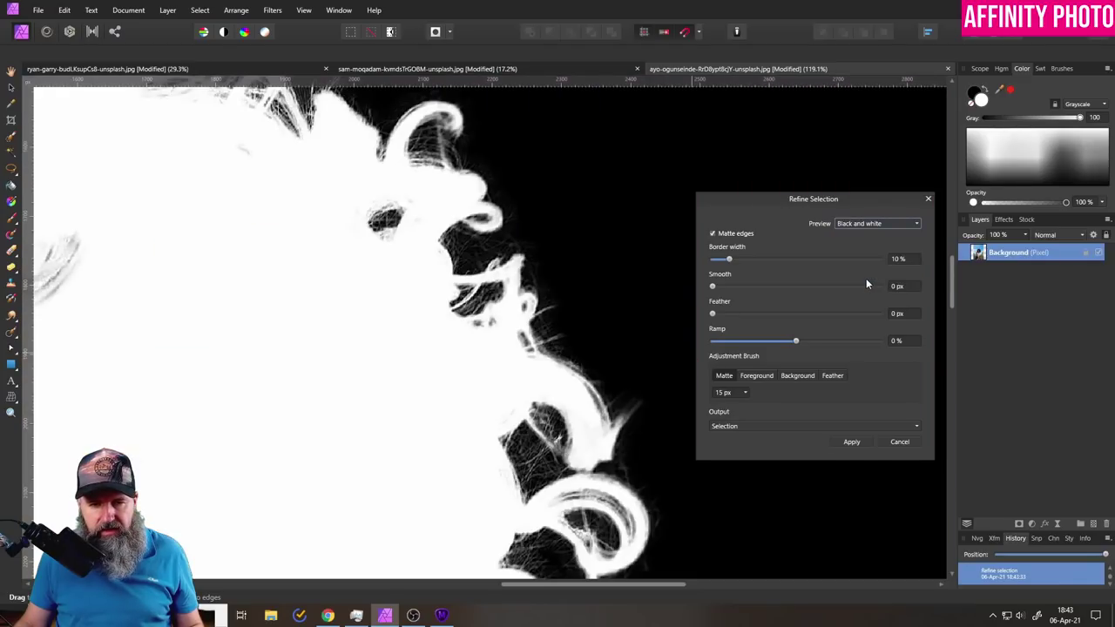
scroll(410, 319, down, 5)
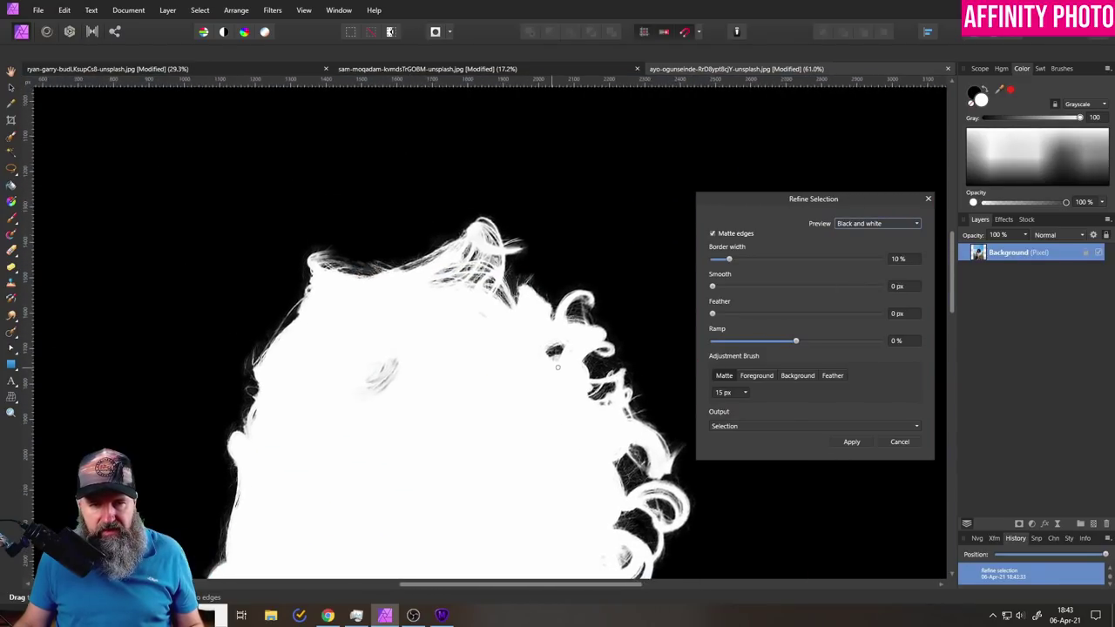
scroll(365, 260, up, 6)
click(848, 226)
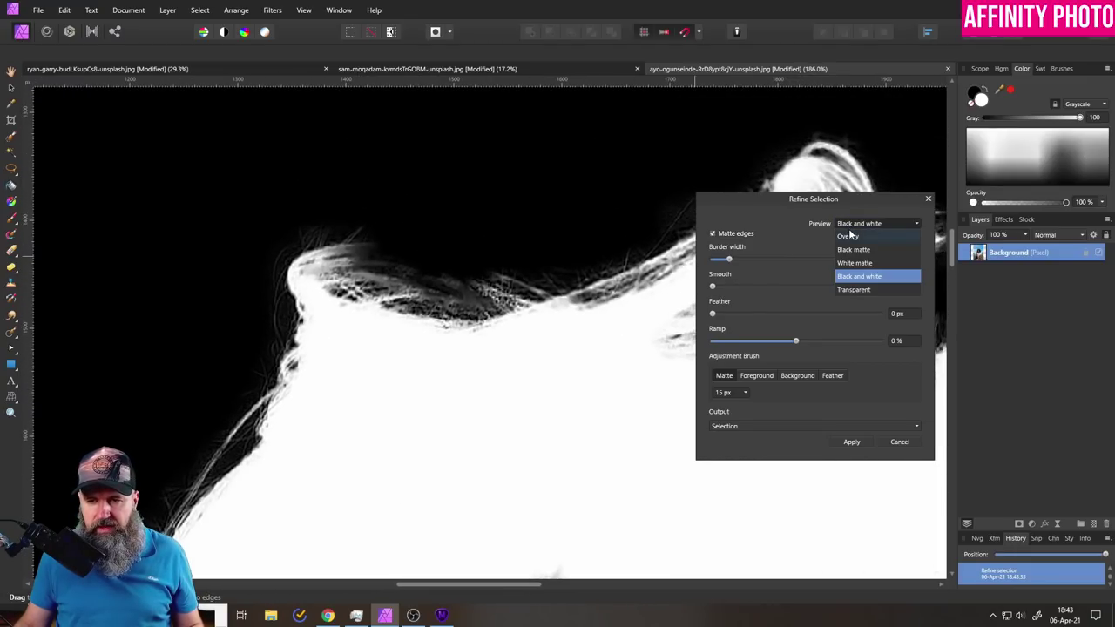
click(849, 236)
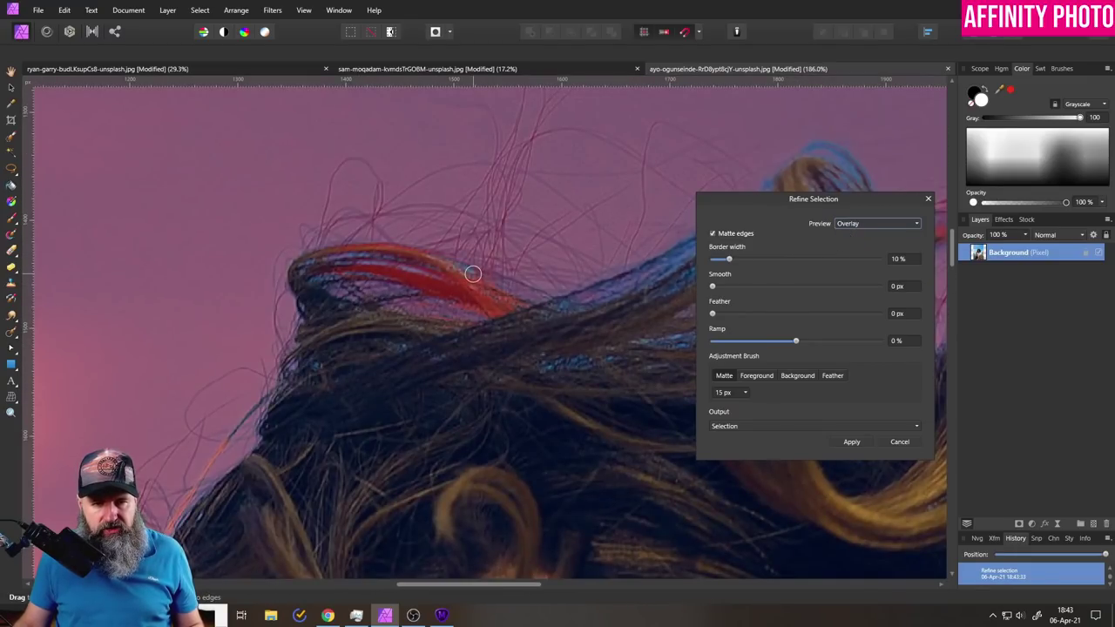
mouse_move(432, 272)
mouse_down()
mouse_move(532, 309)
mouse_move(481, 278)
mouse_move(343, 250)
mouse_move(374, 261)
mouse_move(418, 320)
mouse_up()
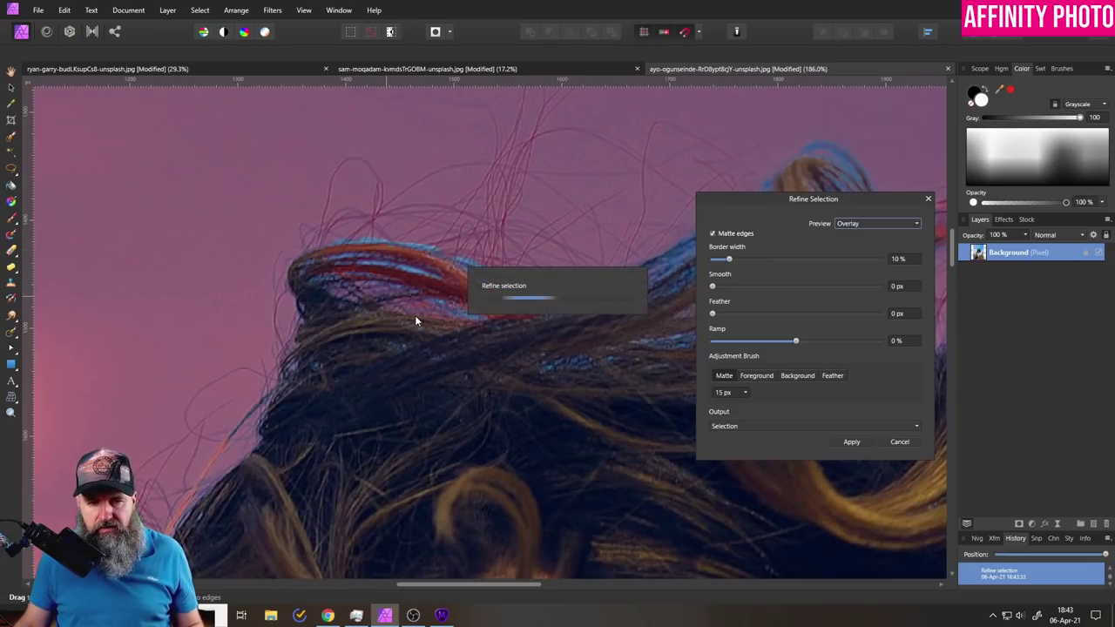
Switch the preview back to Black and white and inspect the hair mask.
click(847, 224)
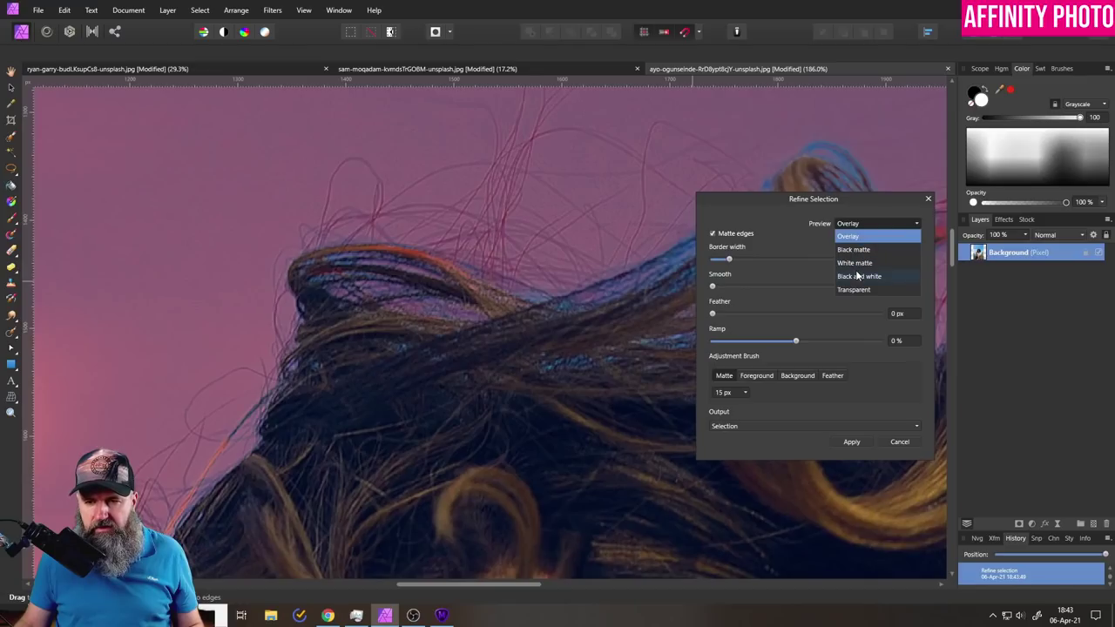
click(858, 277)
scroll(481, 344, down, 3)
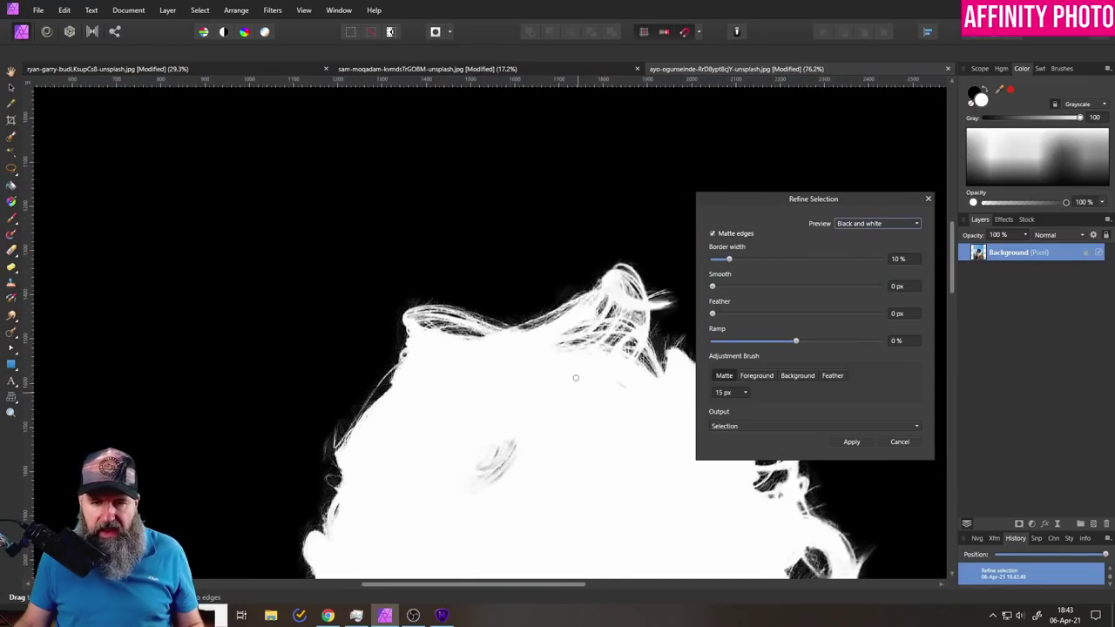
scroll(480, 342, up, 1)
scroll(500, 229, up, 3)
scroll(463, 232, down, 2)
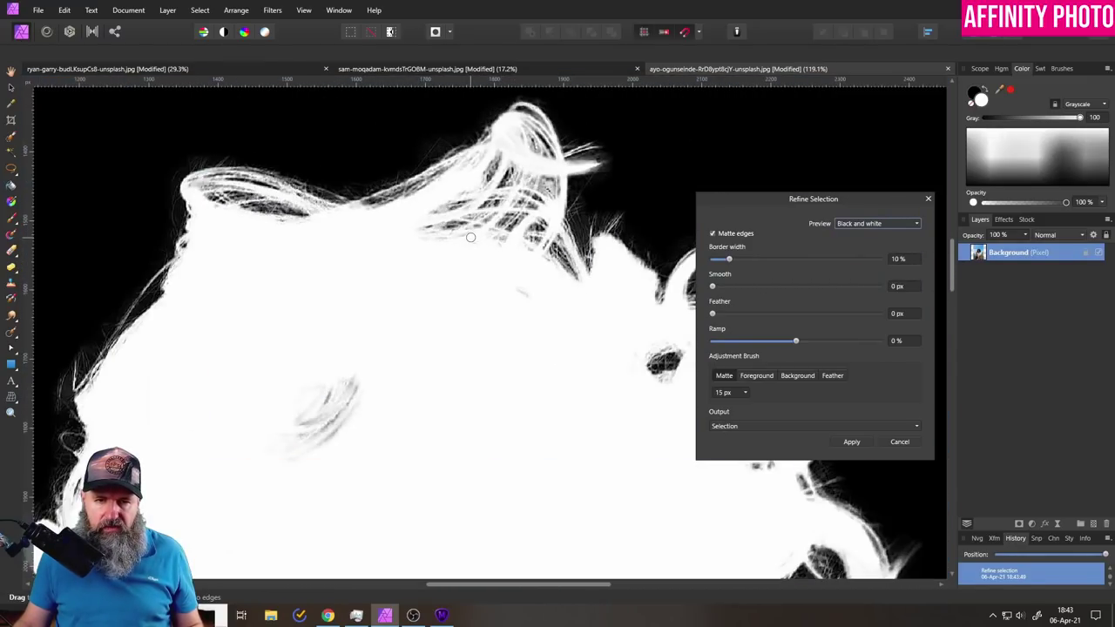
scroll(506, 330, up, 1)
scroll(506, 330, down, 1)
scroll(458, 343, up, 3)
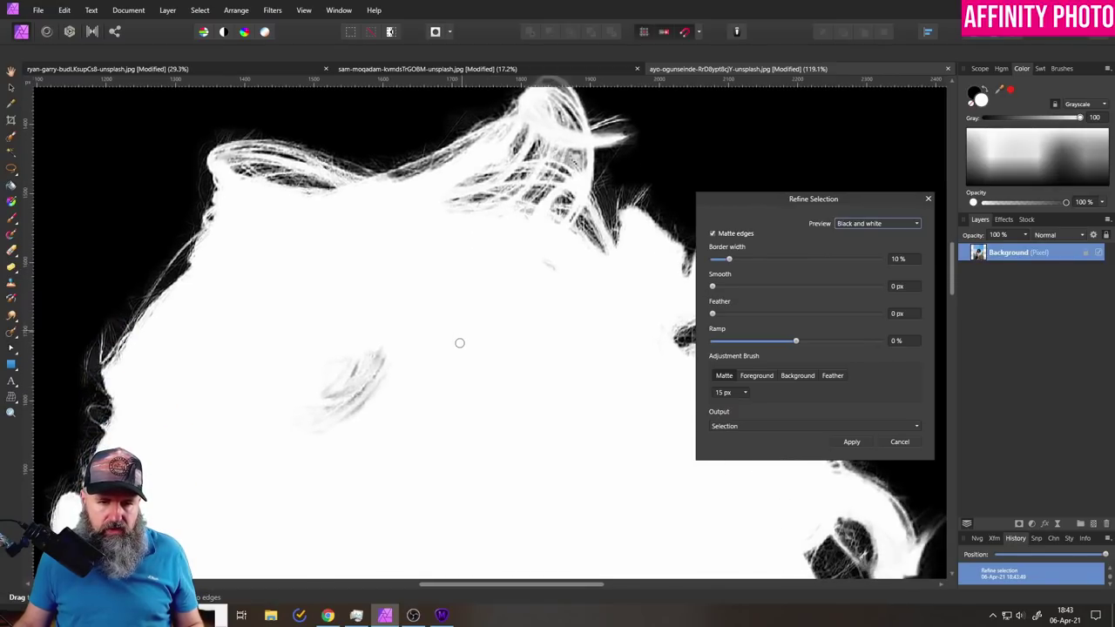
scroll(459, 342, down, 3)
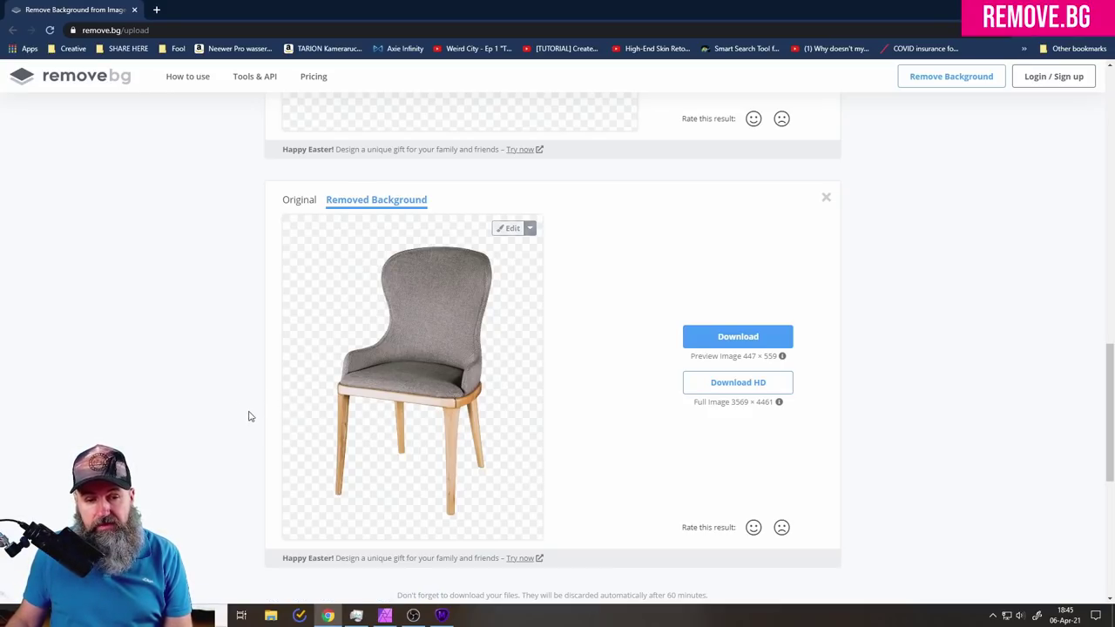
scroll(201, 382, up, 5)
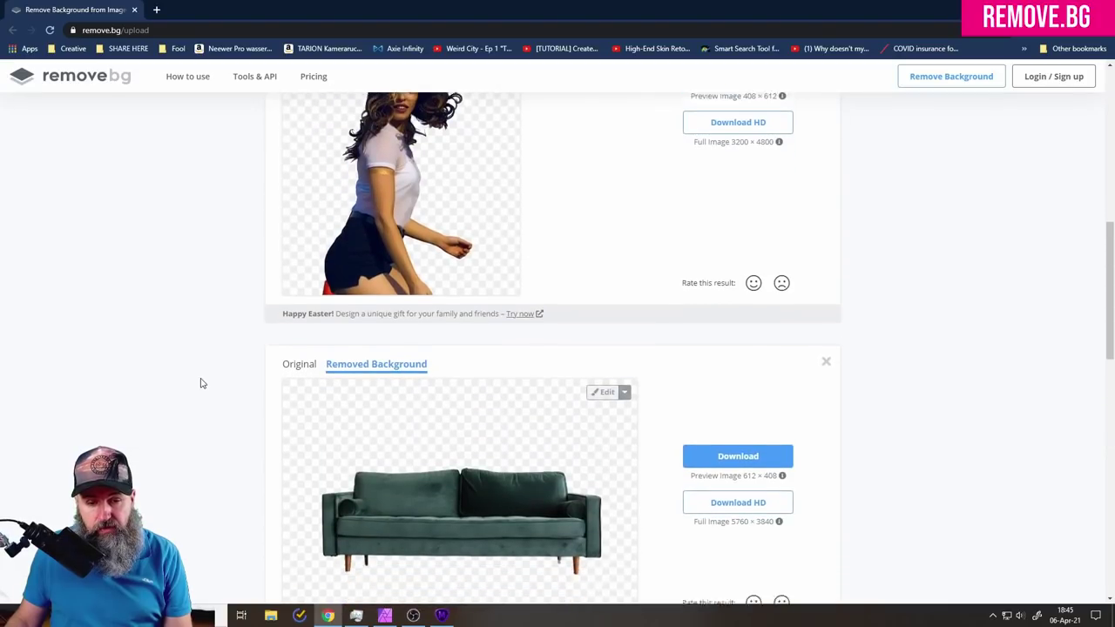
scroll(253, 378, down, 2)
scroll(249, 378, up, 4)
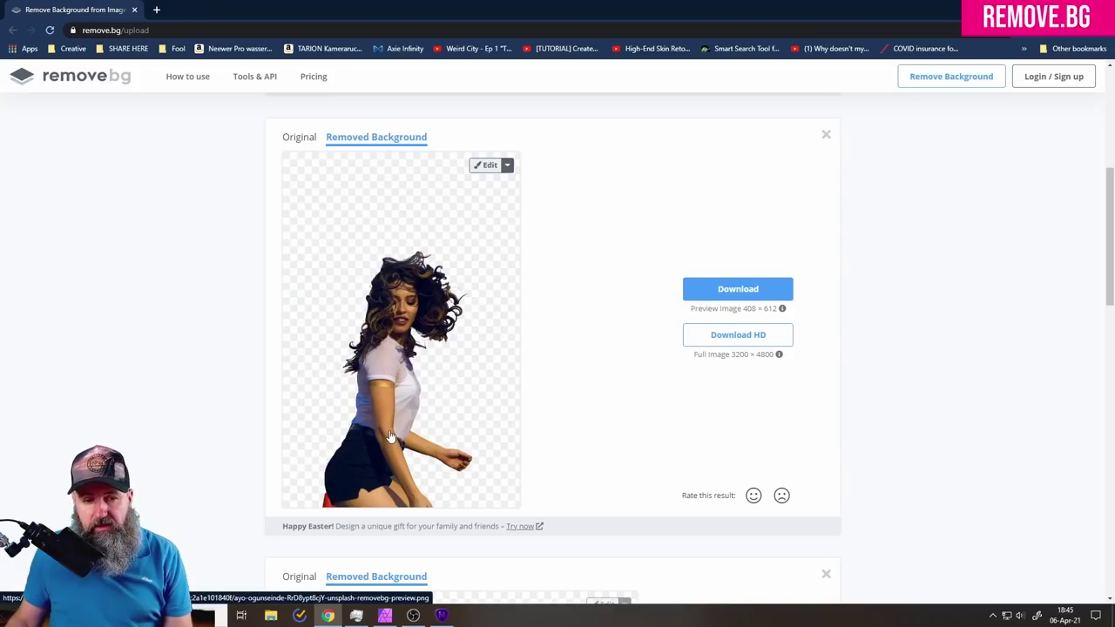
scroll(391, 437, up, 5)
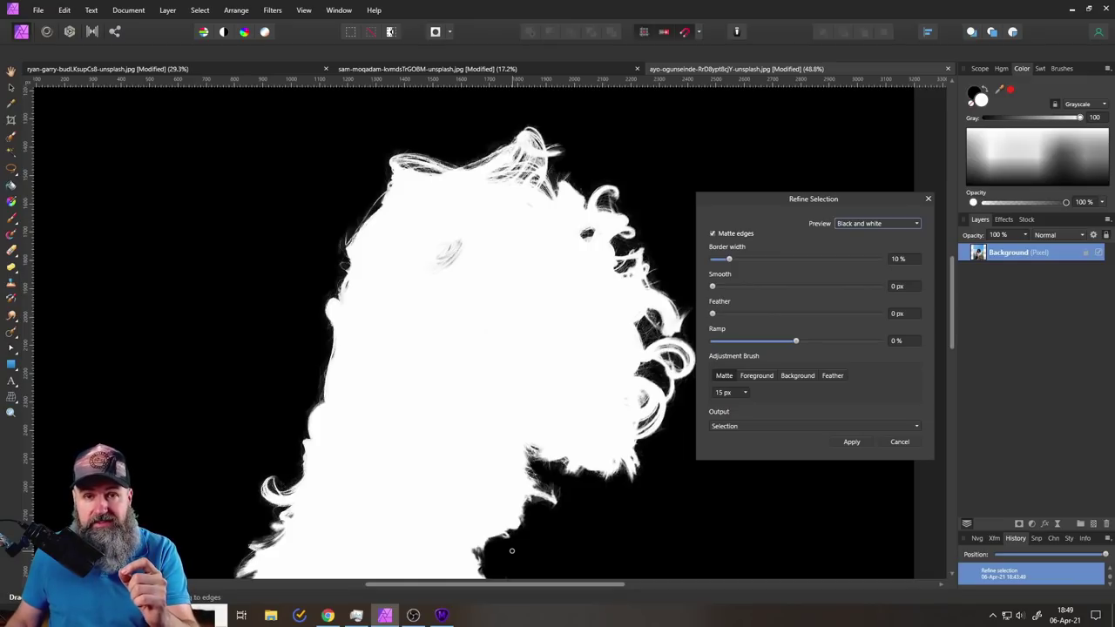
Bring Topaz Mask AI forward to view the curly-haired woman's mask and cutout.
click(442, 615)
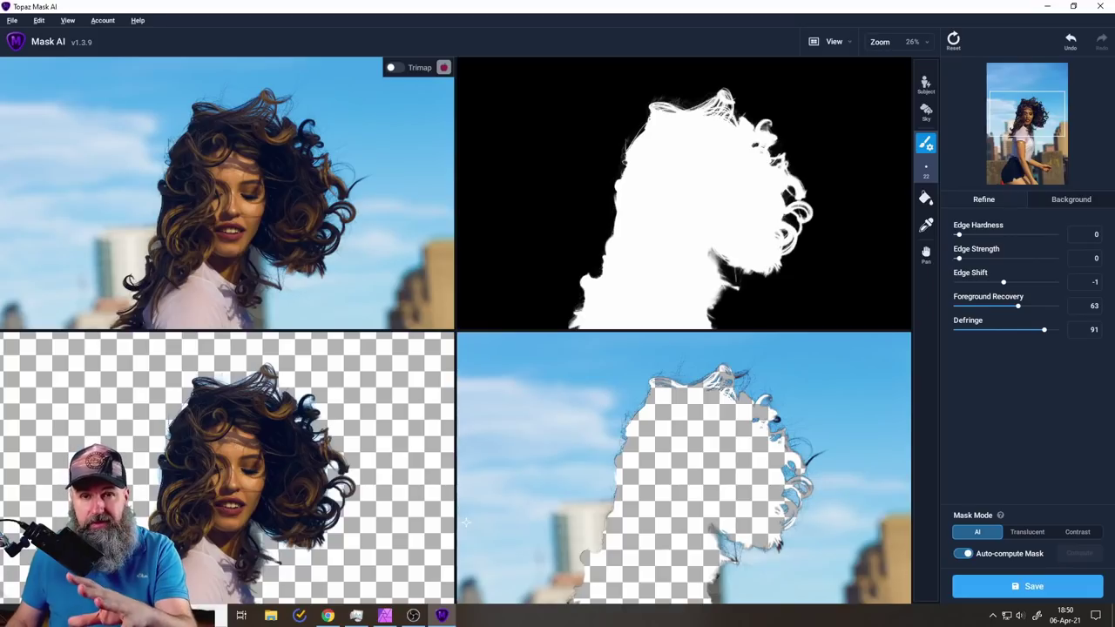
Return to Chrome to view the remove.bg cutout of the curly-haired woman.
click(327, 616)
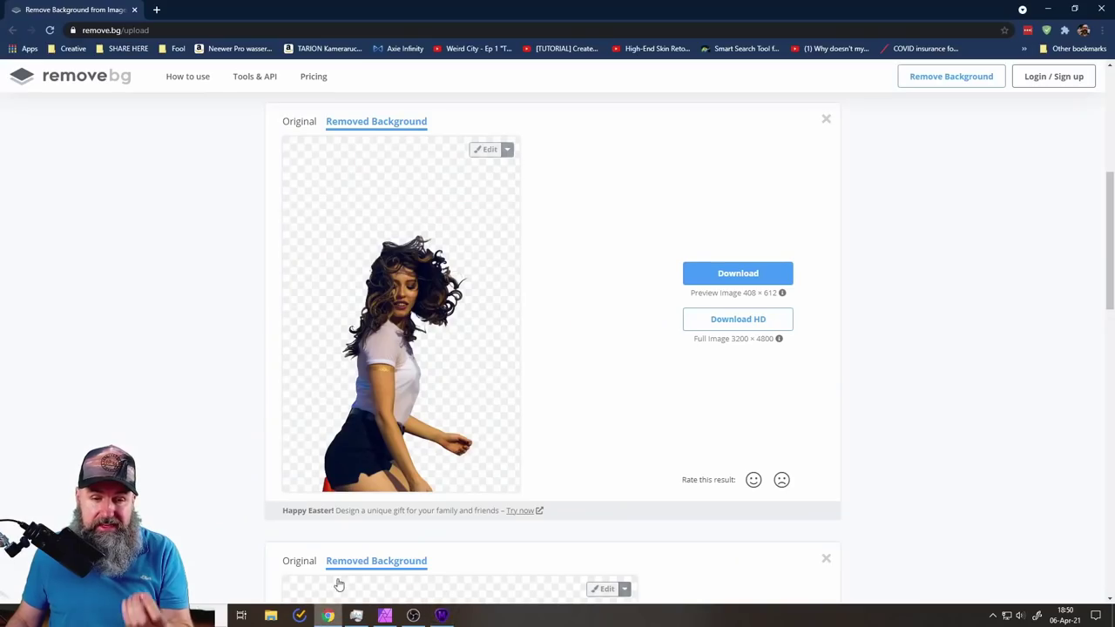